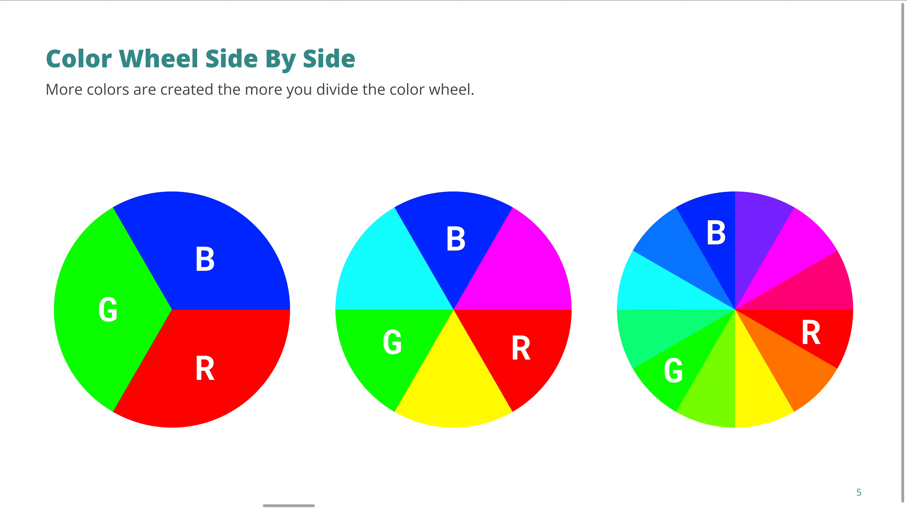
pyautogui.press('Right')
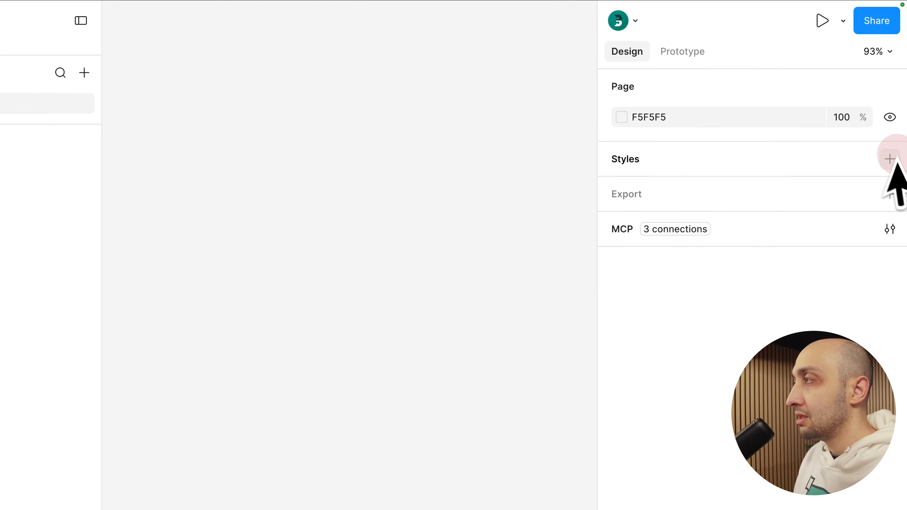
# Start a new color style named "primary" with the description "purple, brand color"
pyautogui.click(889, 158)
pyautogui.click(862, 210)
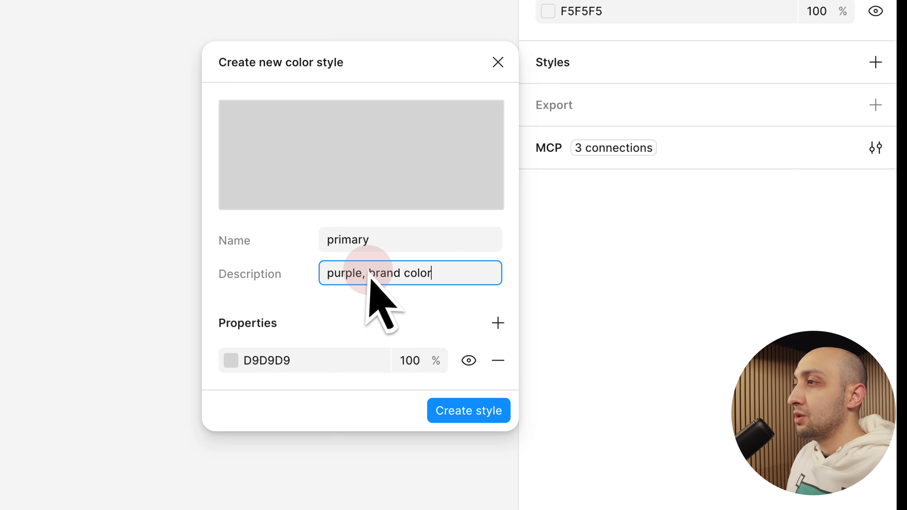
pyautogui.moveTo(370, 274); pyautogui.dragTo(463, 275)
pyautogui.click(470, 276)
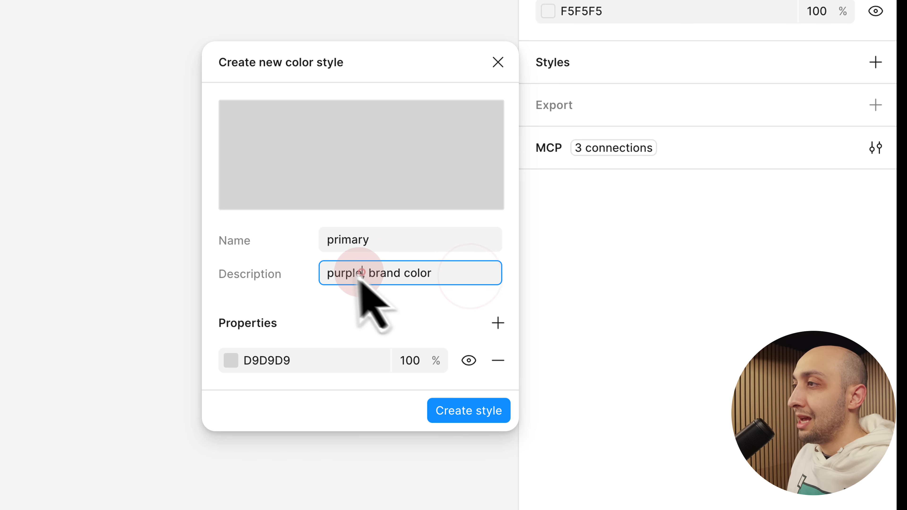
pyautogui.doubleClick(346, 274)
pyautogui.click(385, 273)
# Set the primary style's color to HSL 270, 100, 50
pyautogui.click(231, 360)
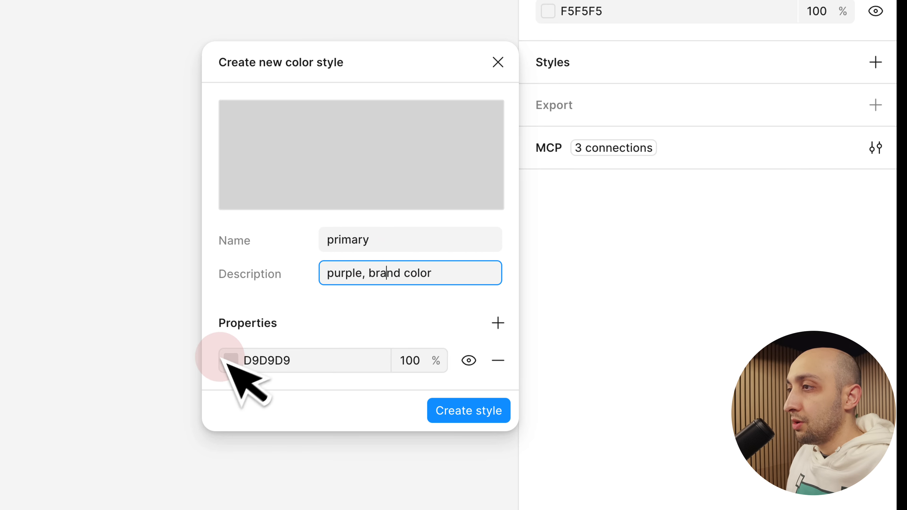
pyautogui.click(132, 125)
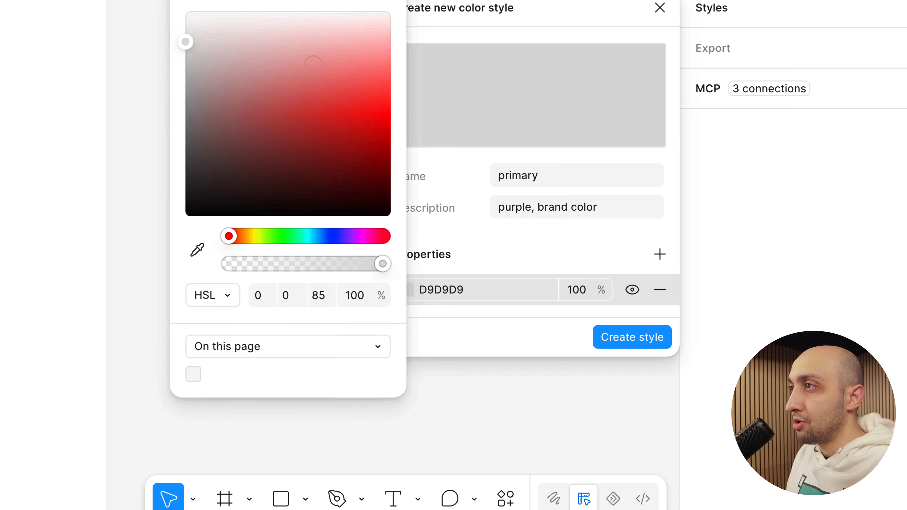
pyautogui.click(254, 250)
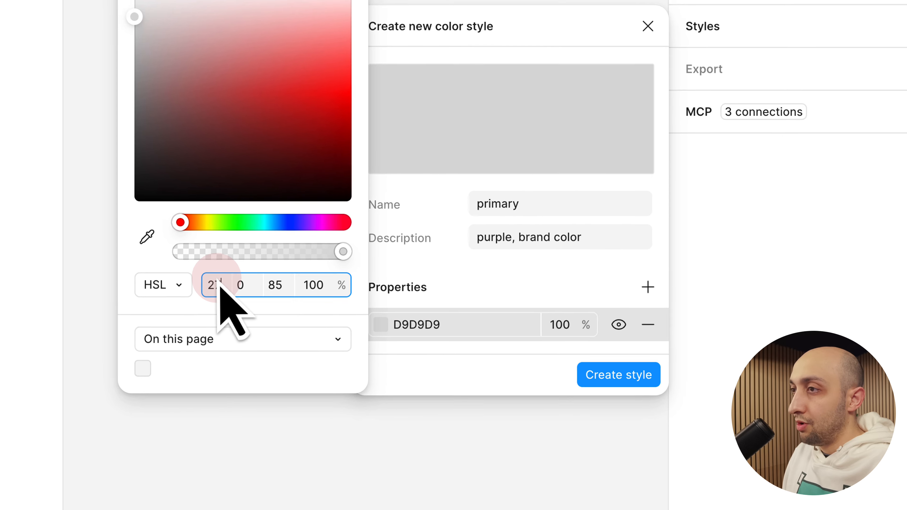
pyautogui.write('270')
pyautogui.press('Tab')
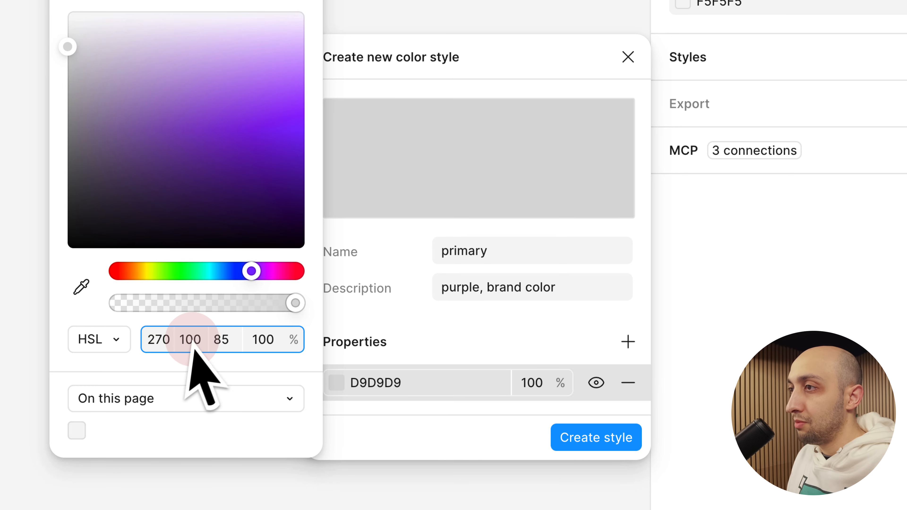
pyautogui.click(213, 339)
pyautogui.press('Return')
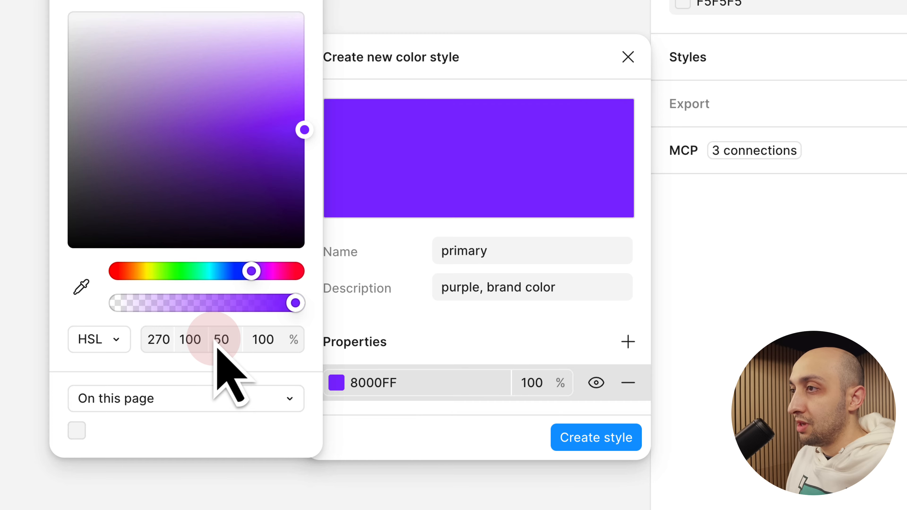
# Try a saturation of 50 for the primary style's color and restore it to 100
pyautogui.click(192, 341)
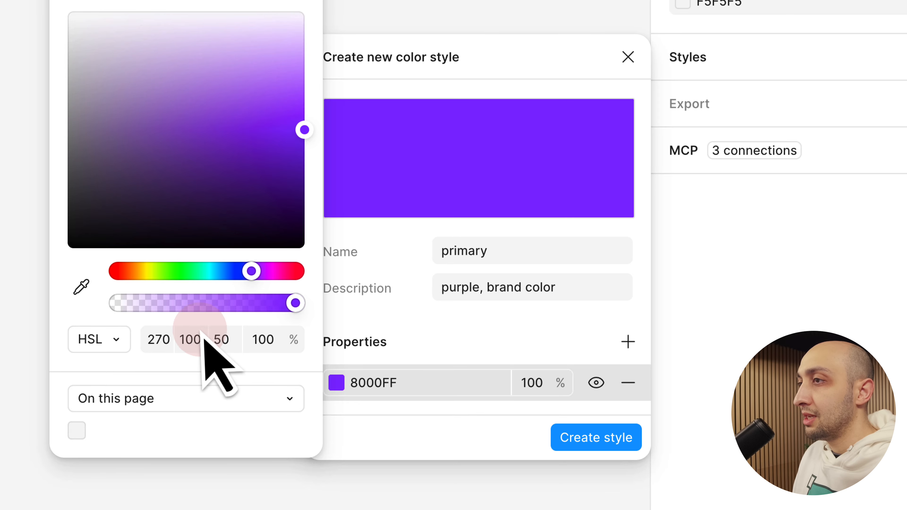
pyautogui.write('50')
pyautogui.press('Return')
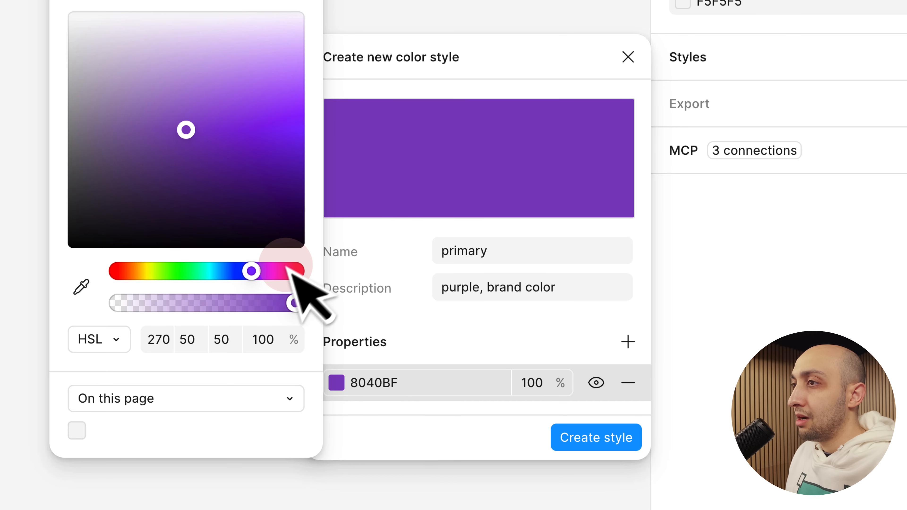
pyautogui.click(198, 335)
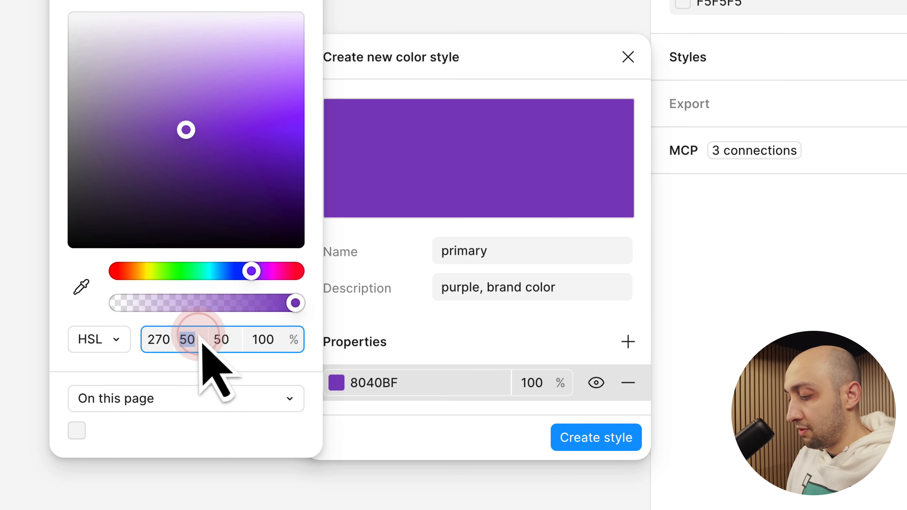
pyautogui.write('100')
pyautogui.press('Return')
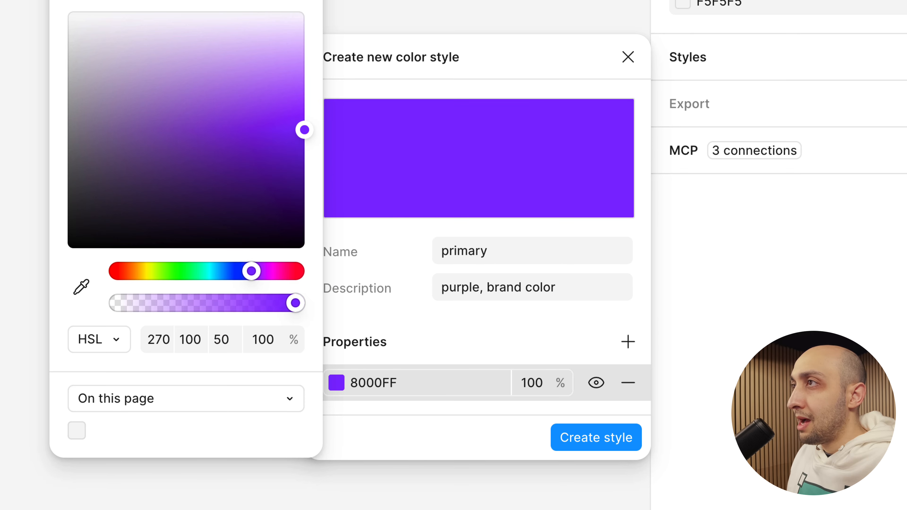
# Finish choosing the purple and create the primary color style
pyautogui.click(300, 1)
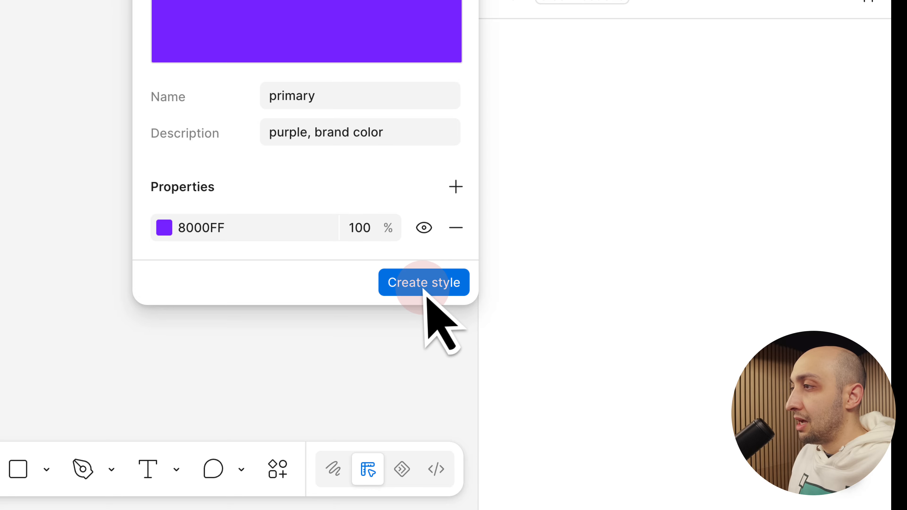
pyautogui.click(436, 289)
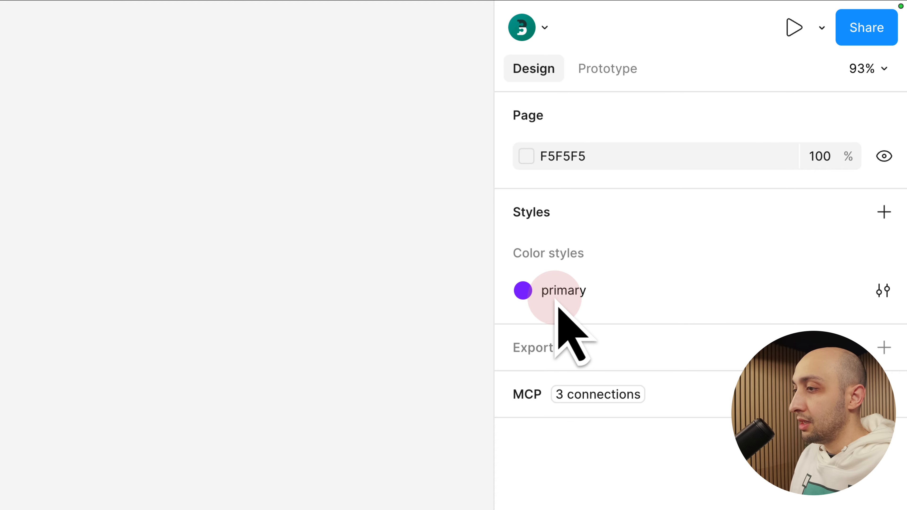
# Add the text "button" to the empty canvas and wrap it in an auto layout frame
pyautogui.click(444, 484)
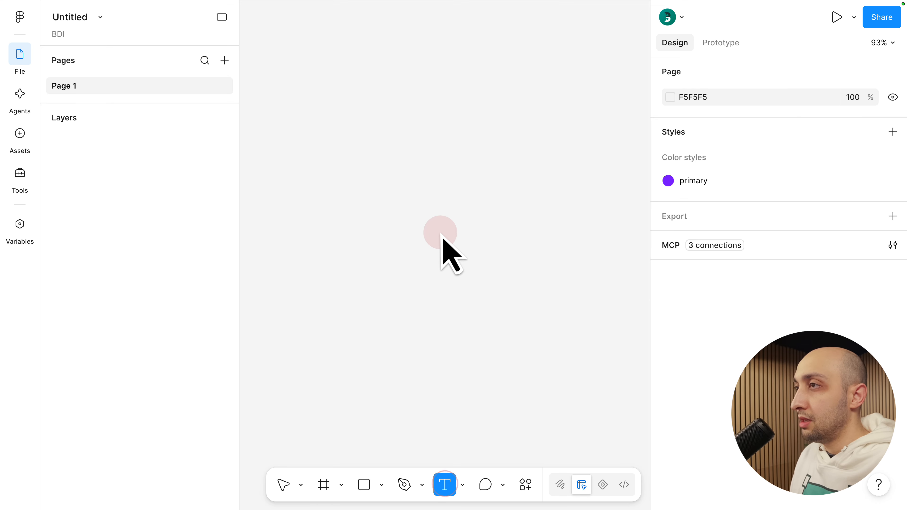
pyautogui.click(470, 175)
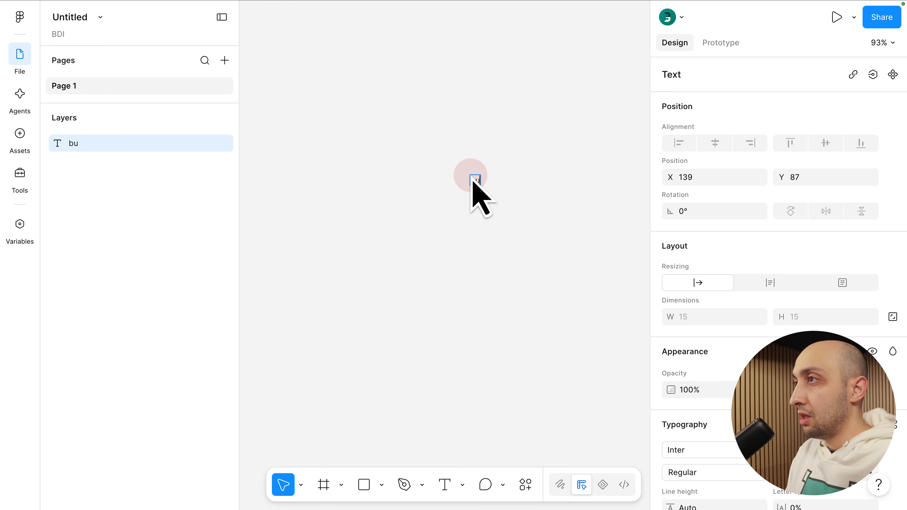
pyautogui.press('Escape')
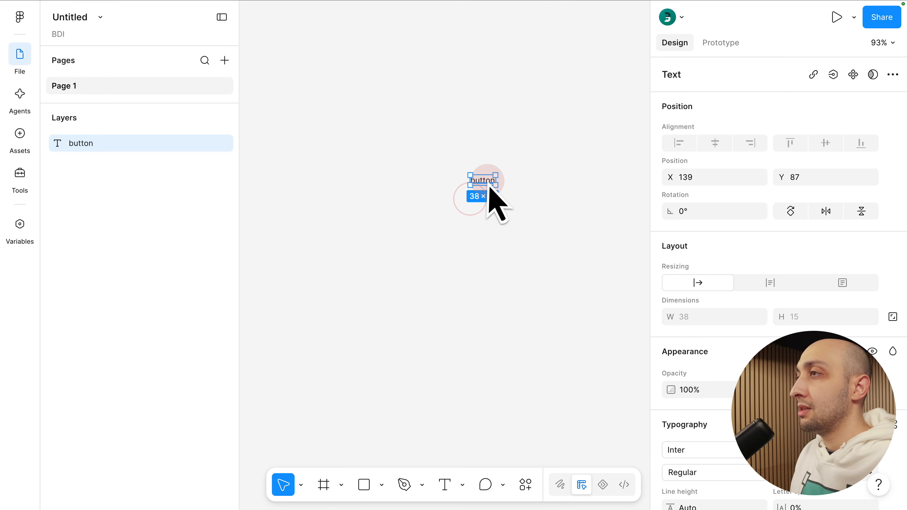
pyautogui.hotkey('shift', 'a')
pyautogui.moveTo(483, 151)
pyautogui.mouseDown()
pyautogui.moveTo(469, 136)
pyautogui.moveTo(473, 158)
pyautogui.mouseUp()
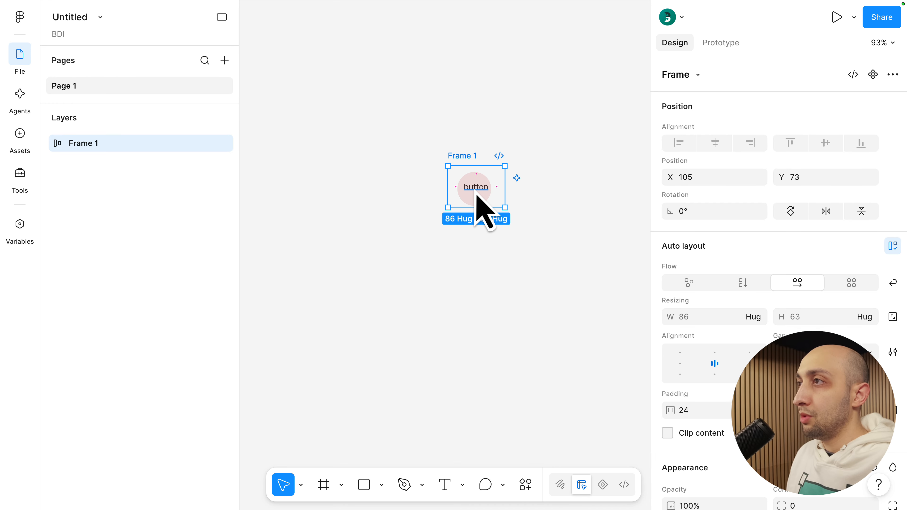
# Apply the primary color style as the fill of the button frame
pyautogui.scroll(-5, 712, 206)
pyautogui.scroll(-2, 716, 209)
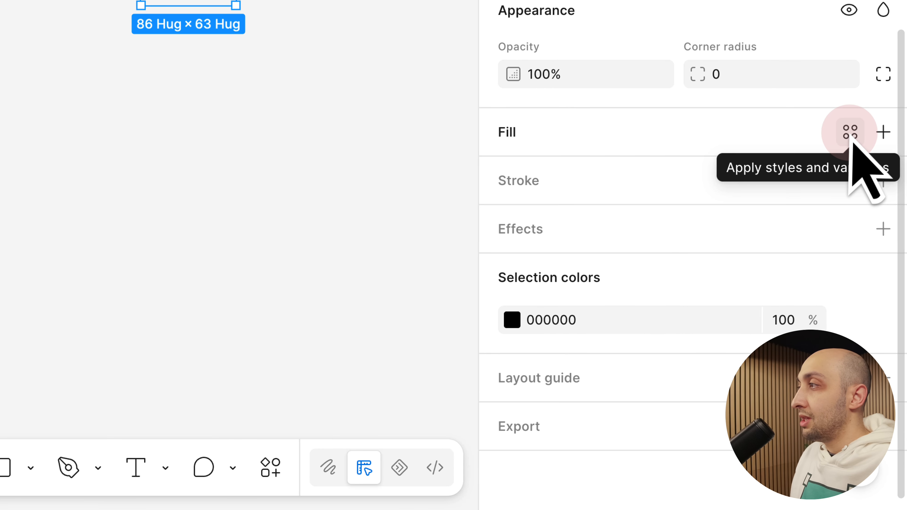
pyautogui.click(867, 284)
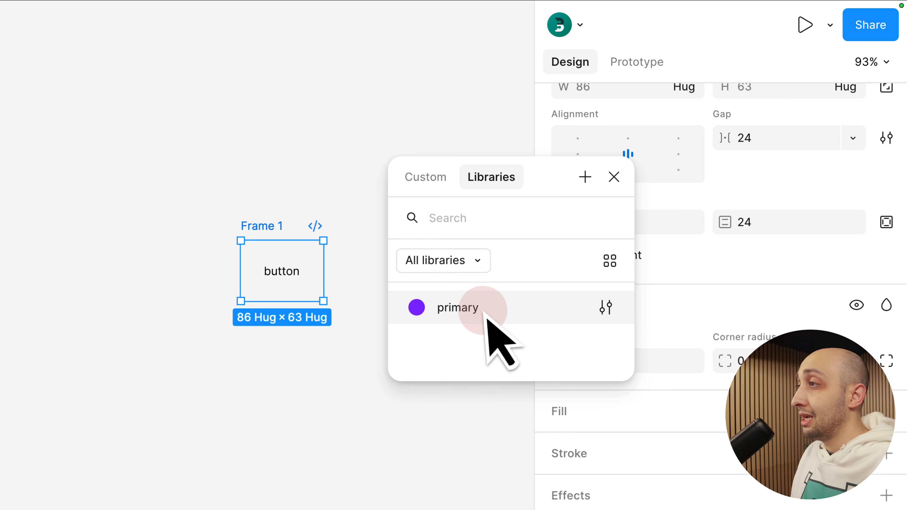
pyautogui.click(483, 312)
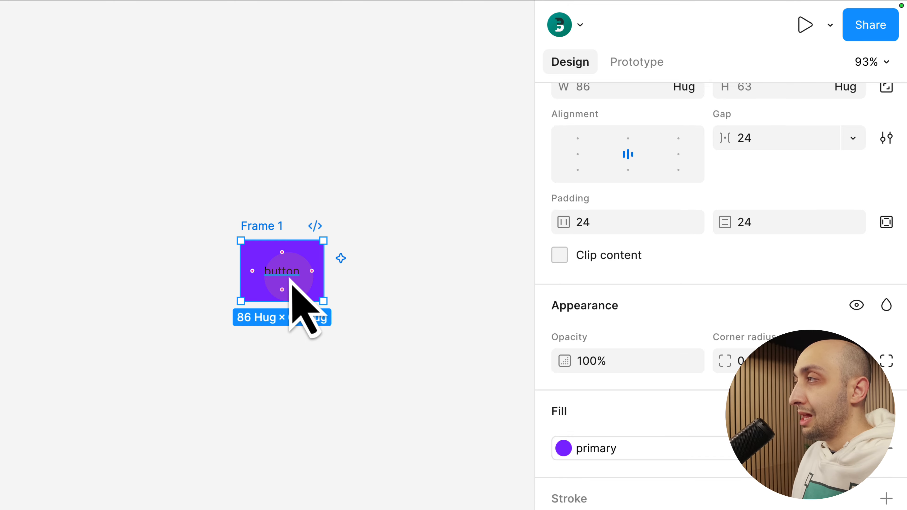
pyautogui.click(498, 255)
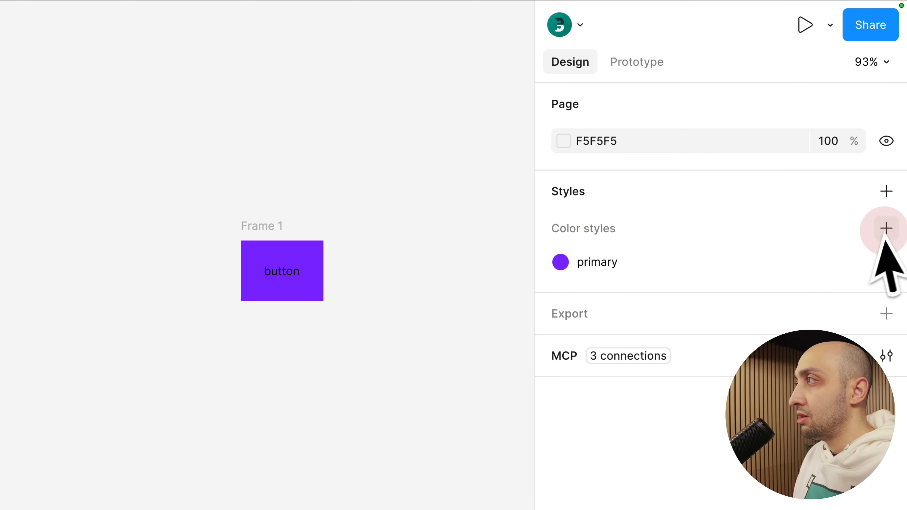
# Start another color style named "text" with the description "white"
pyautogui.click(886, 229)
pyautogui.write('tex')
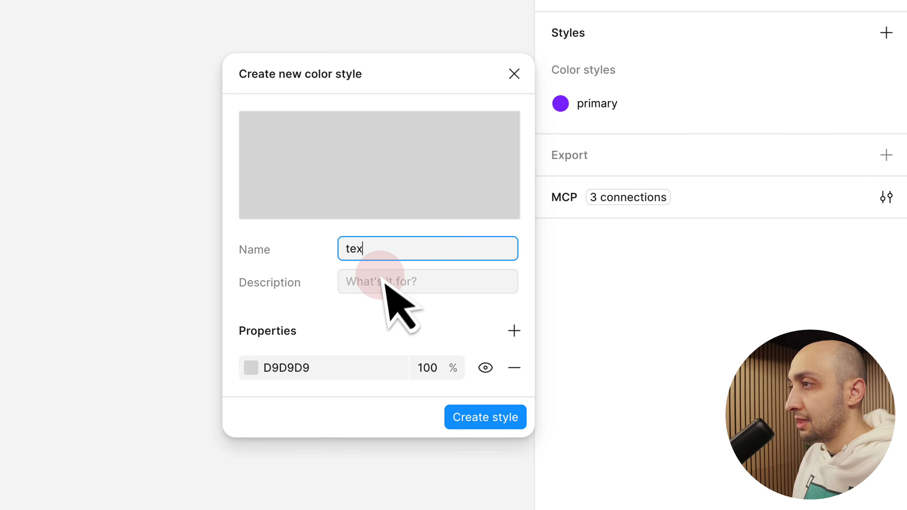
pyautogui.write('t')
pyautogui.click(370, 285)
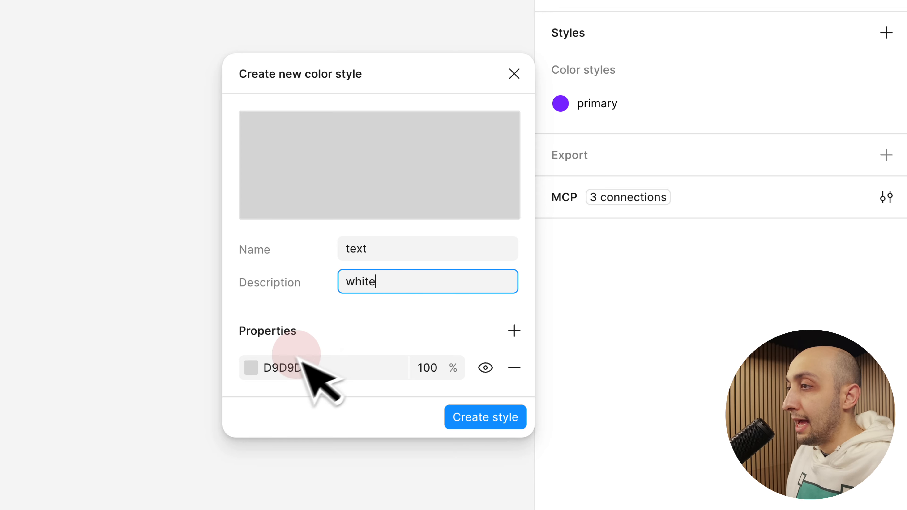
# Set the text style's color to HSL 0, 0, 100 and create the style
pyautogui.click(251, 367)
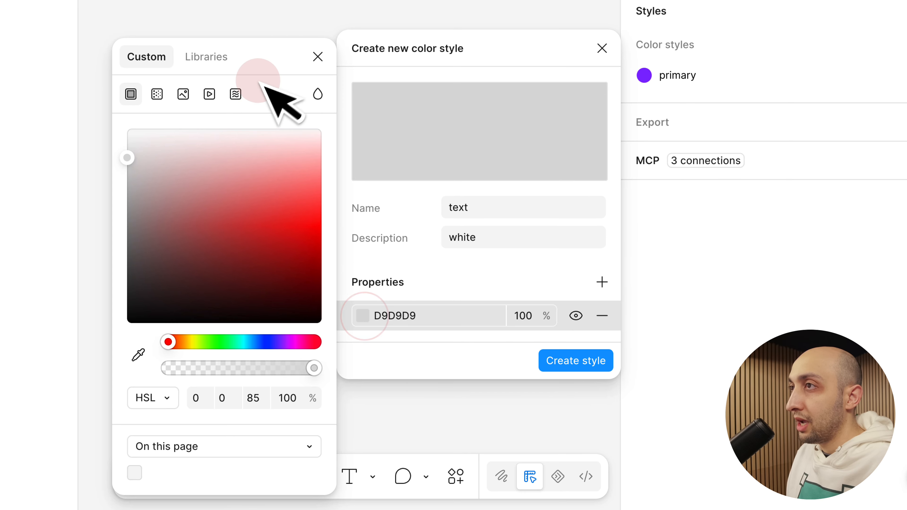
pyautogui.moveTo(265, 83); pyautogui.dragTo(279, 7)
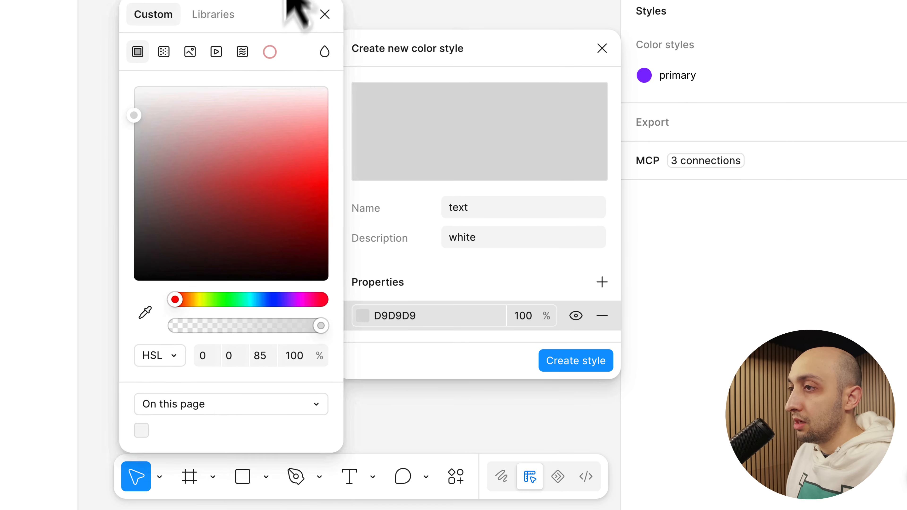
pyautogui.click(205, 322)
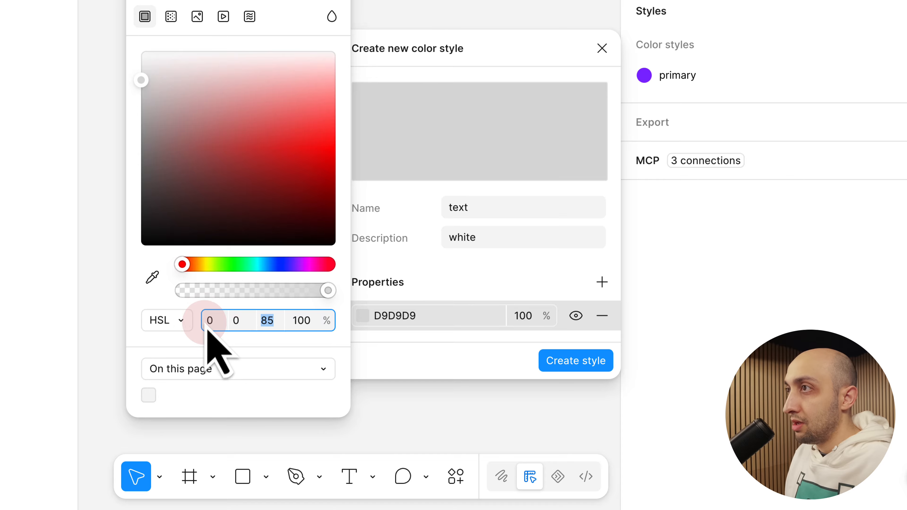
pyautogui.click(267, 320)
pyautogui.press('Return')
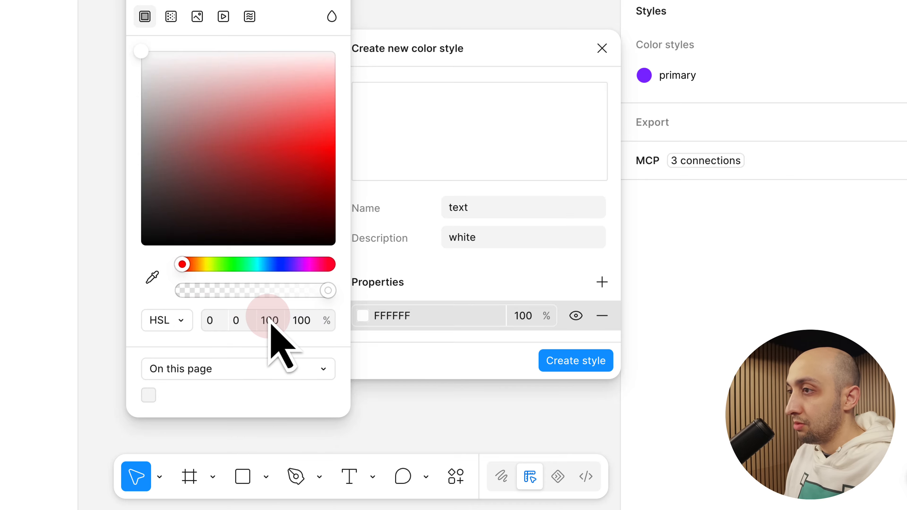
pyautogui.click(586, 361)
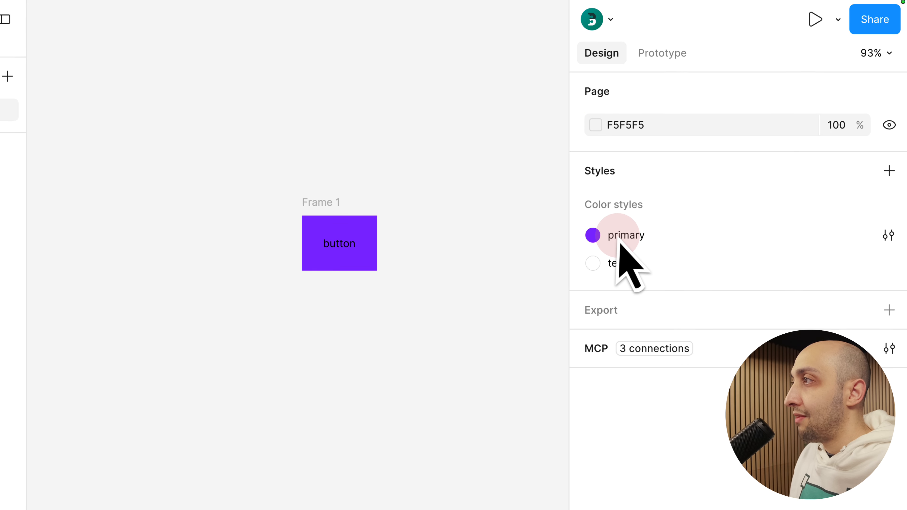
# Apply the text color style as the fill of the "button" label inside the purple frame
pyautogui.click(668, 75)
pyautogui.click(616, 266)
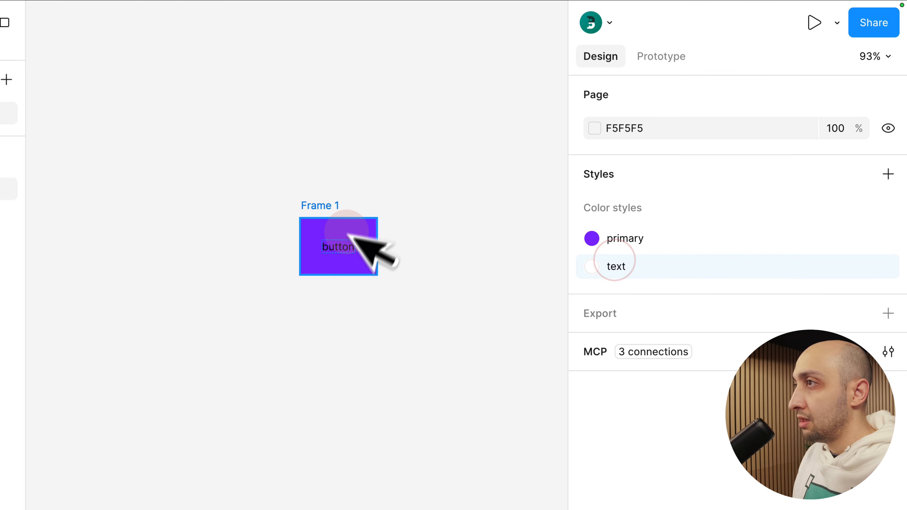
pyautogui.click(342, 246)
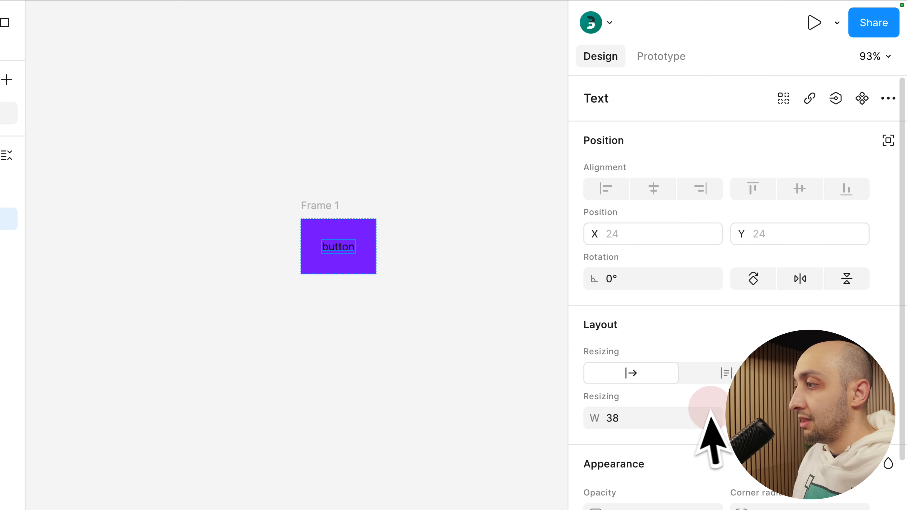
pyautogui.scroll(-8, 712, 429)
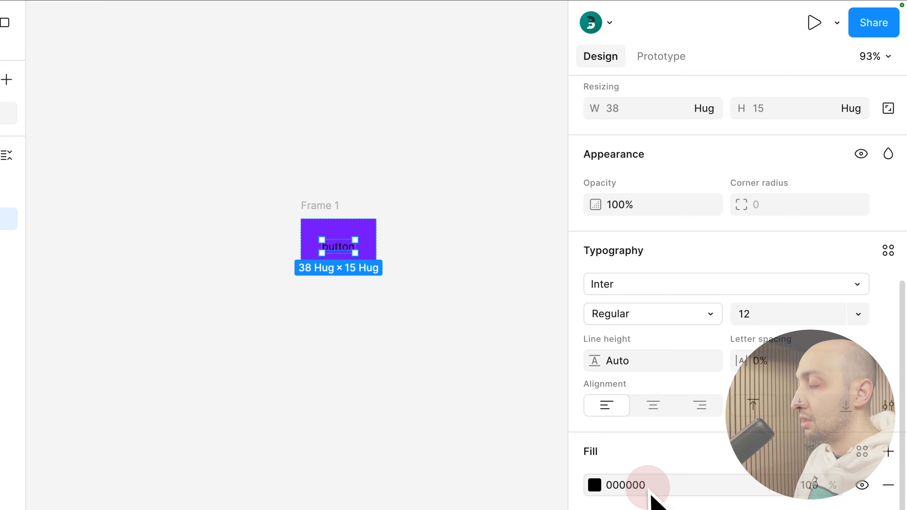
pyautogui.click(862, 449)
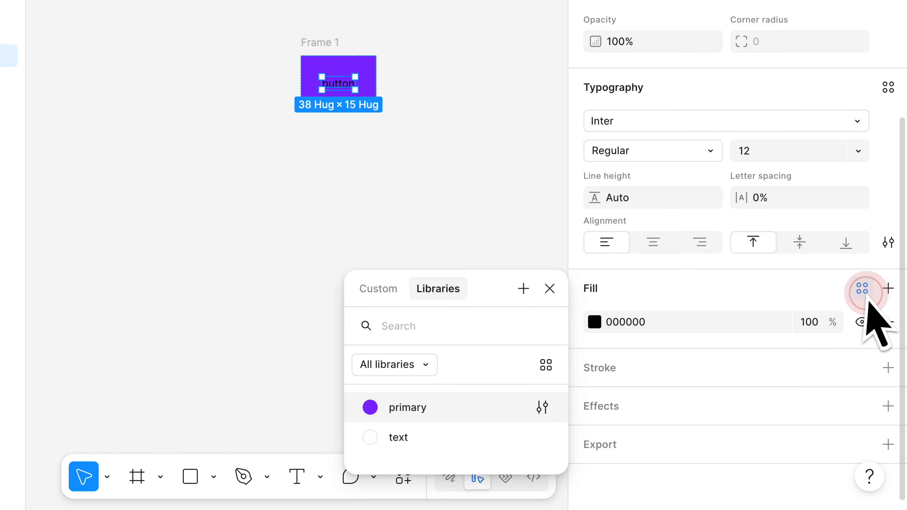
pyautogui.click(416, 438)
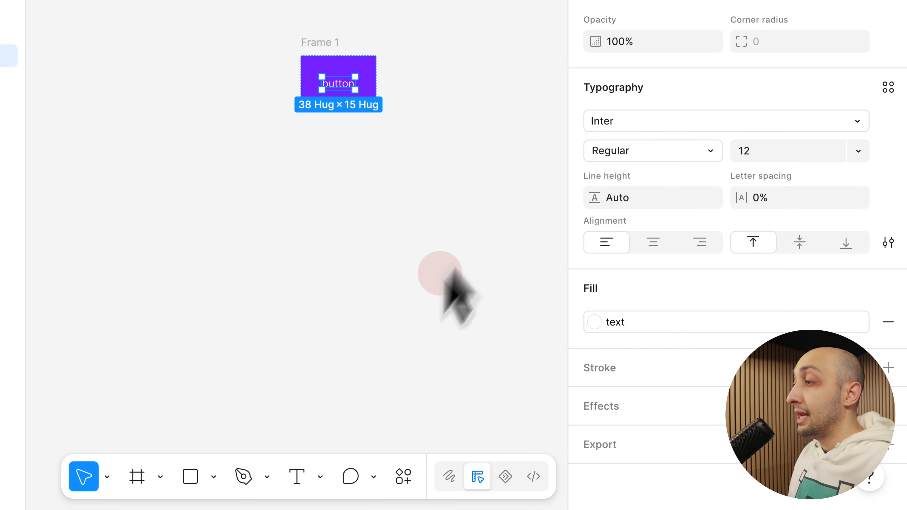
pyautogui.click(482, 86)
# Duplicate the purple button frame directly below the original and remove the copy's fill
pyautogui.click(326, 46)
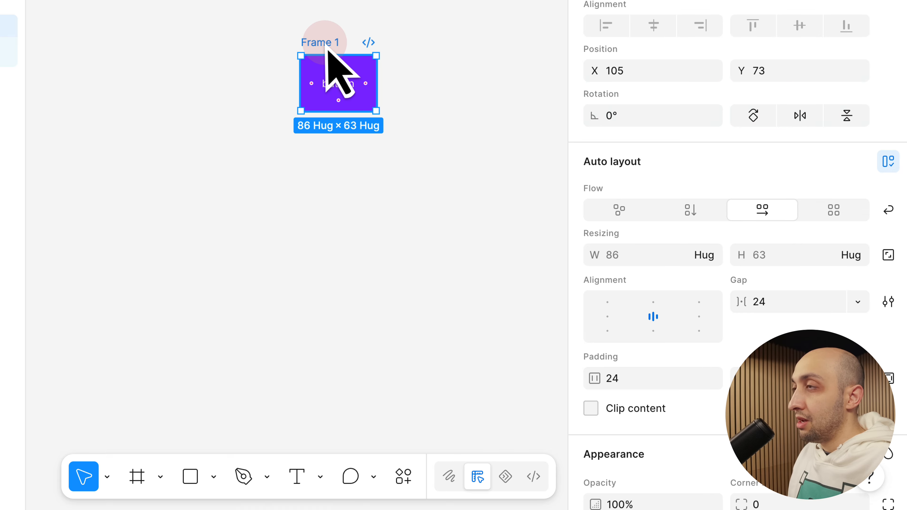
pyautogui.moveTo(326, 50); pyautogui.dragTo(327, 136)
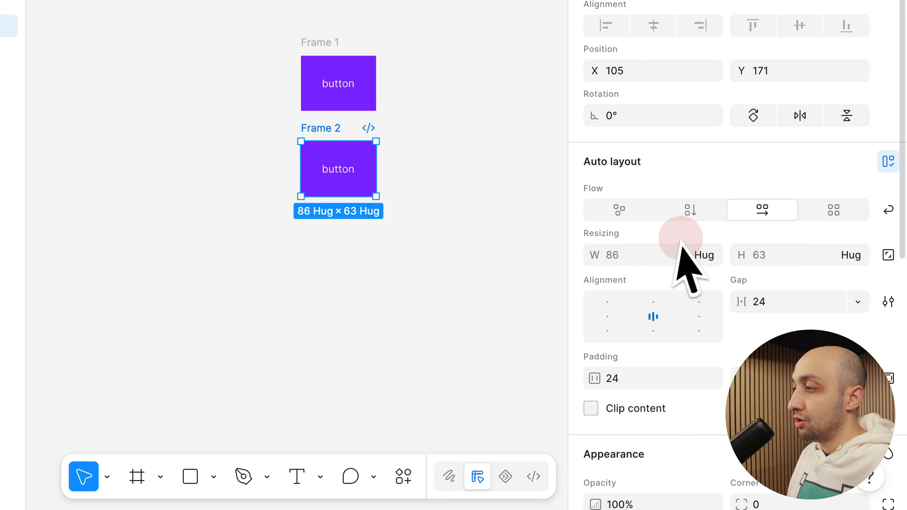
pyautogui.scroll(-10, 680, 250)
pyautogui.click(887, 190)
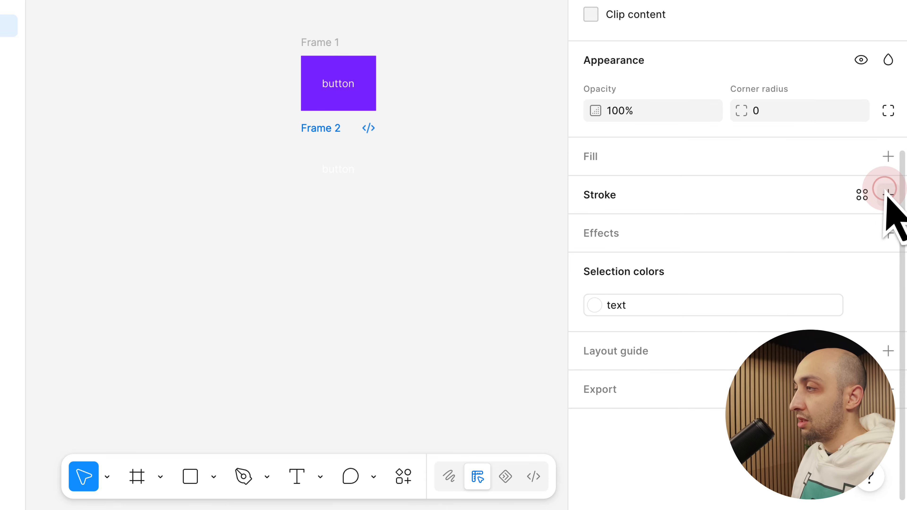
pyautogui.click(888, 194)
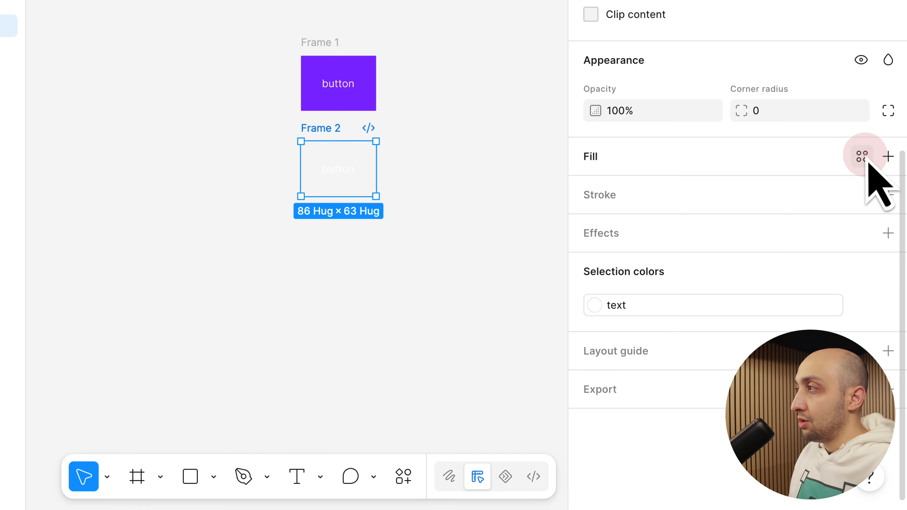
# Search the fill style library of the lower button for "purple", "white" and "primary" without applying a style
pyautogui.click(861, 156)
pyautogui.click(371, 190)
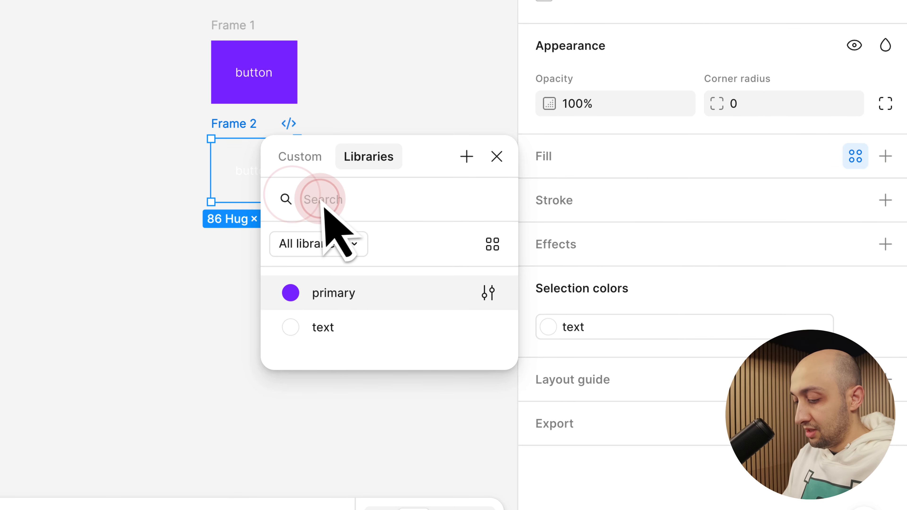
pyautogui.write('purple')
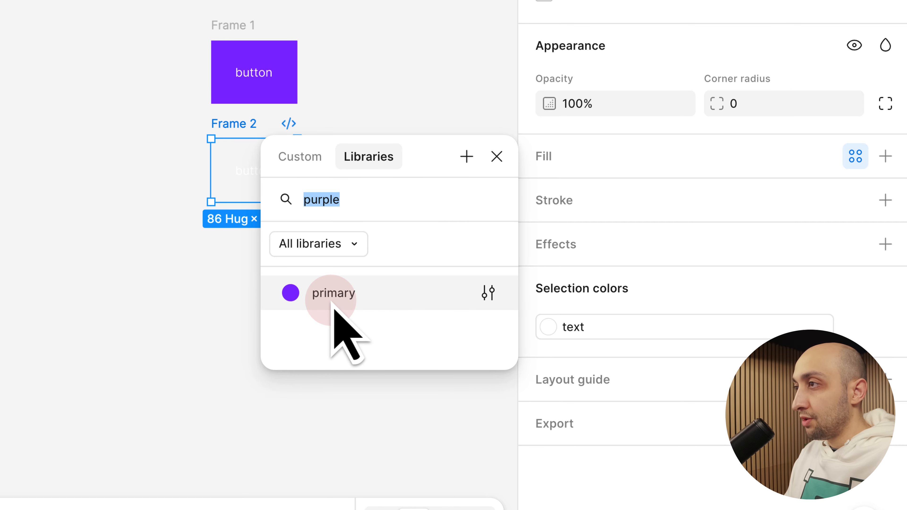
pyautogui.write('white')
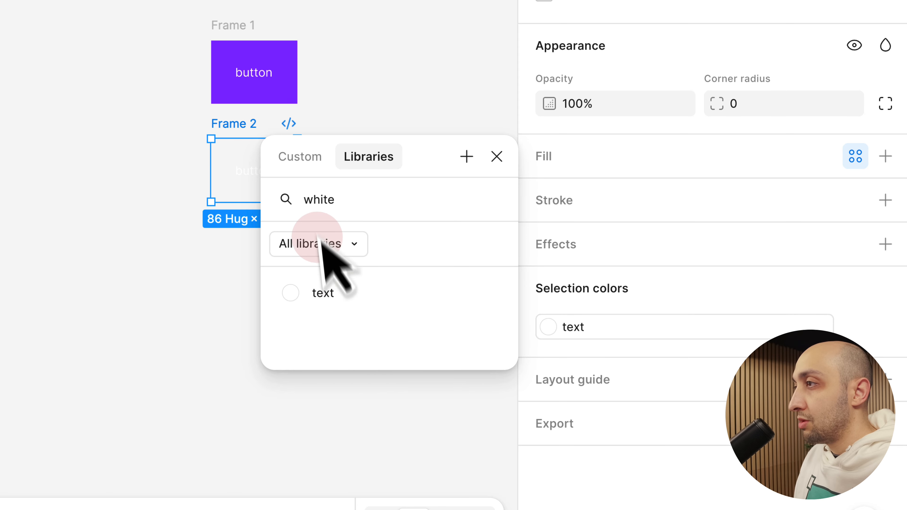
pyautogui.doubleClick(330, 201)
pyautogui.press('BackSpace')
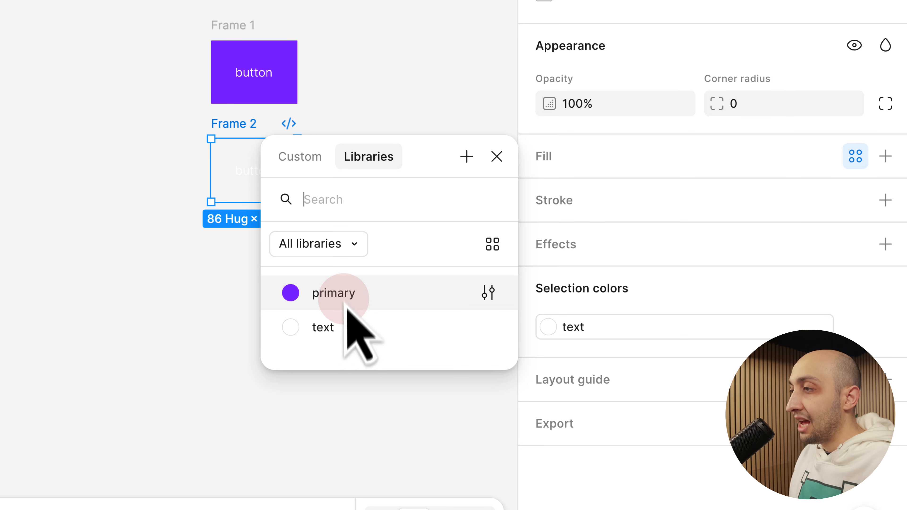
pyautogui.write('primary')
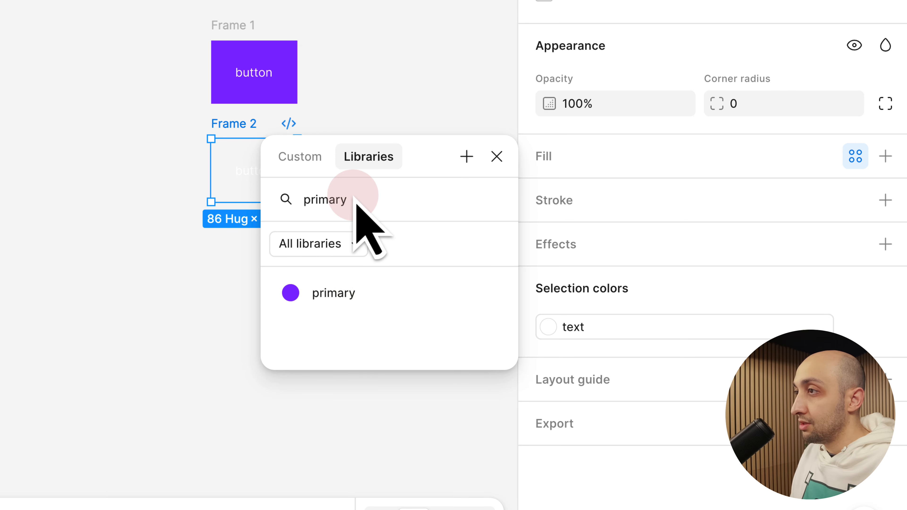
pyautogui.click(497, 156)
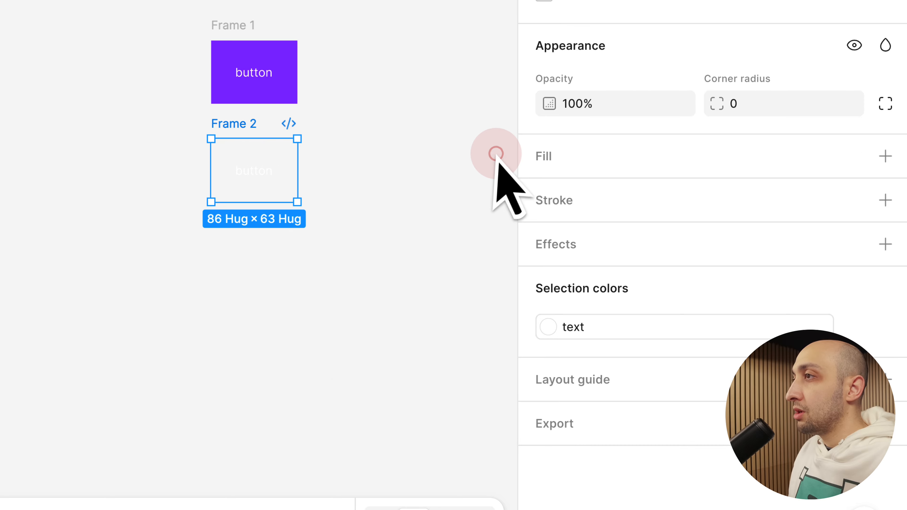
# Delete the duplicated button frame that has no fill
pyautogui.click(394, 123)
pyautogui.click(239, 124)
pyautogui.press('Delete')
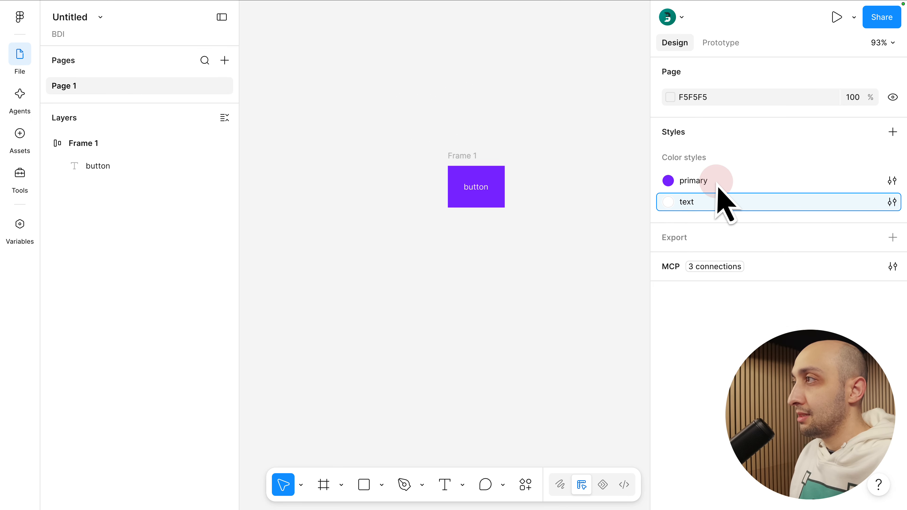
# Duplicate the purple button frame just below itself and repeat the copy three more times for a column of five
pyautogui.moveTo(452, 160); pyautogui.dragTo(457, 219)
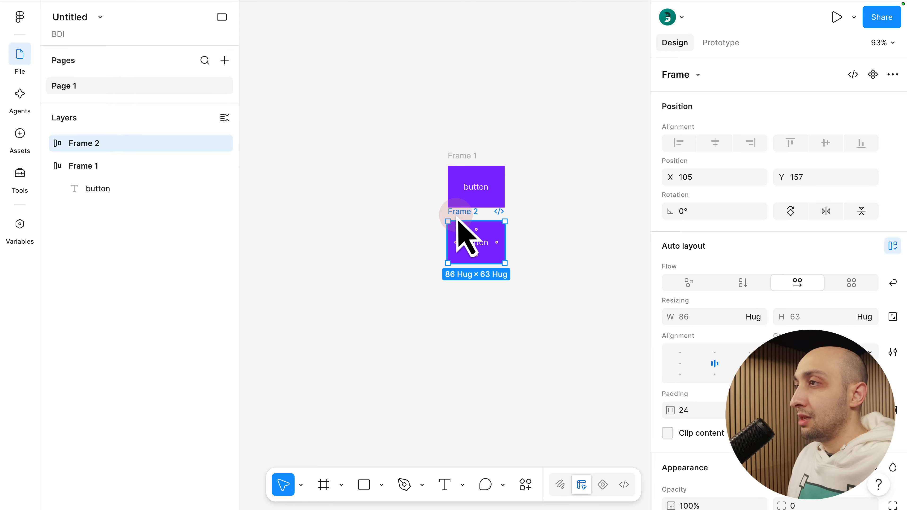
pyautogui.hotkey('ctrl', 'd')
pyautogui.hotkey('ctrl', 'd')
pyautogui.hotkey('ctrl', 'd')
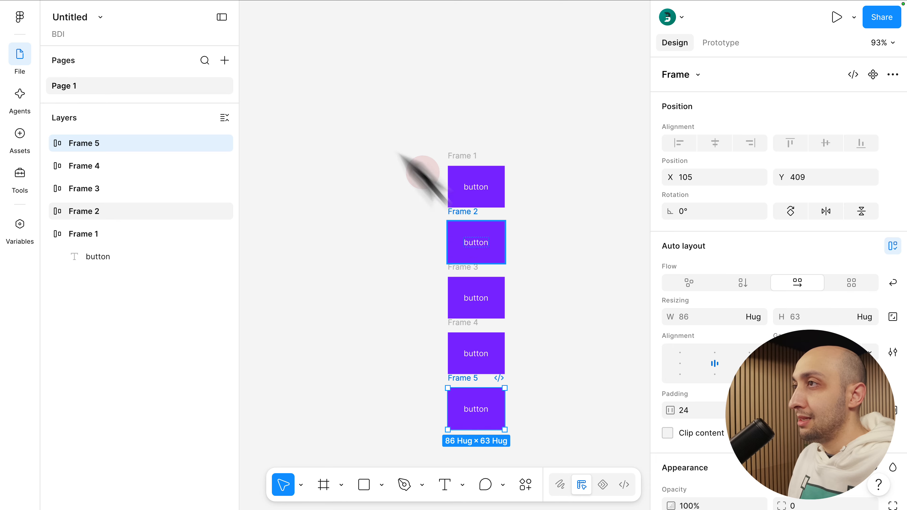
# Duplicate Page 1 and open the copied page
pyautogui.click(325, 125)
pyautogui.rightClick(84, 86)
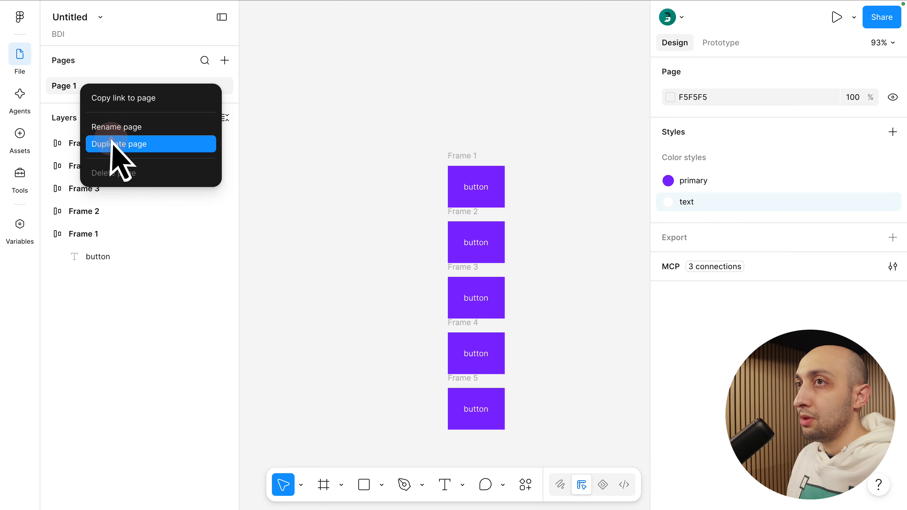
pyautogui.click(116, 142)
pyautogui.click(73, 107)
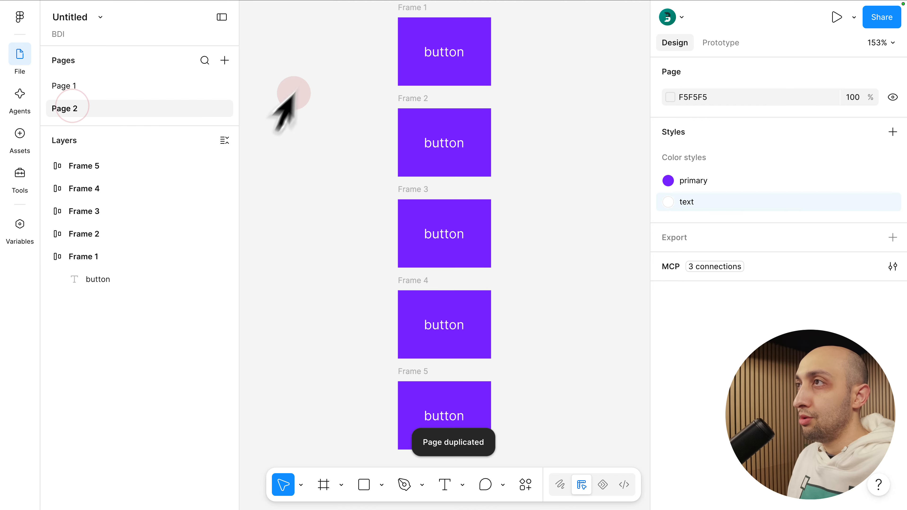
# Delete the three lowest button frames on Page 2
pyautogui.scroll(-5, 330, 121)
pyautogui.moveTo(324, 314); pyautogui.dragTo(448, 159)
pyautogui.press('Delete')
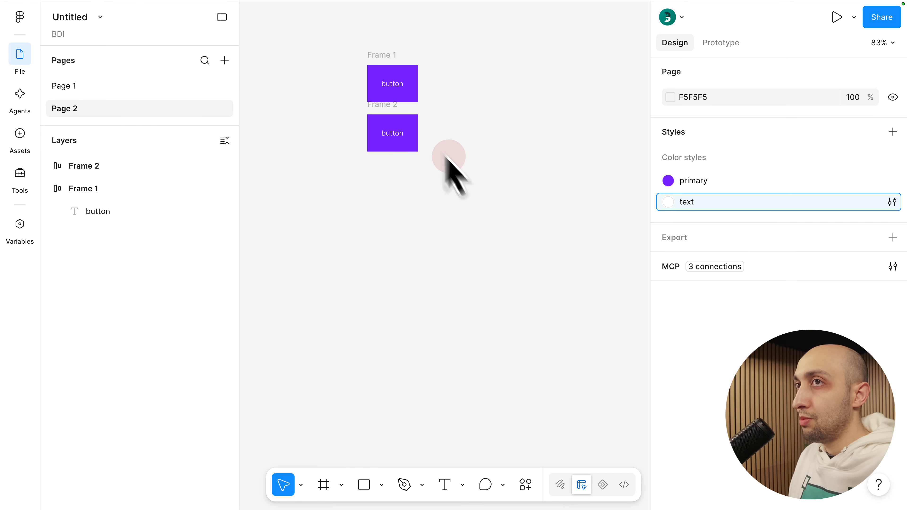
# Return to Page 1 and review its column of buttons and the primary color style
pyautogui.click(162, 92)
pyautogui.moveTo(402, 214); pyautogui.dragTo(352, 140)
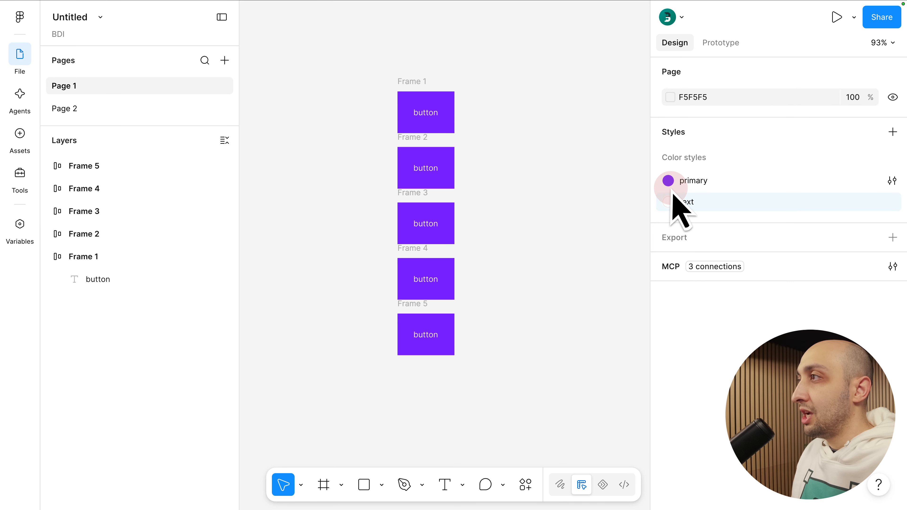
pyautogui.moveTo(358, 48); pyautogui.dragTo(514, 384)
pyautogui.click(529, 292)
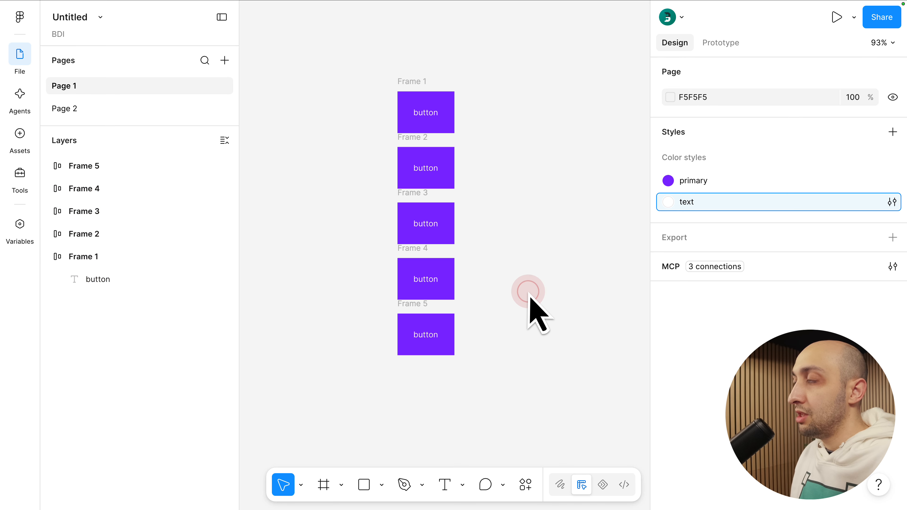
pyautogui.click(692, 181)
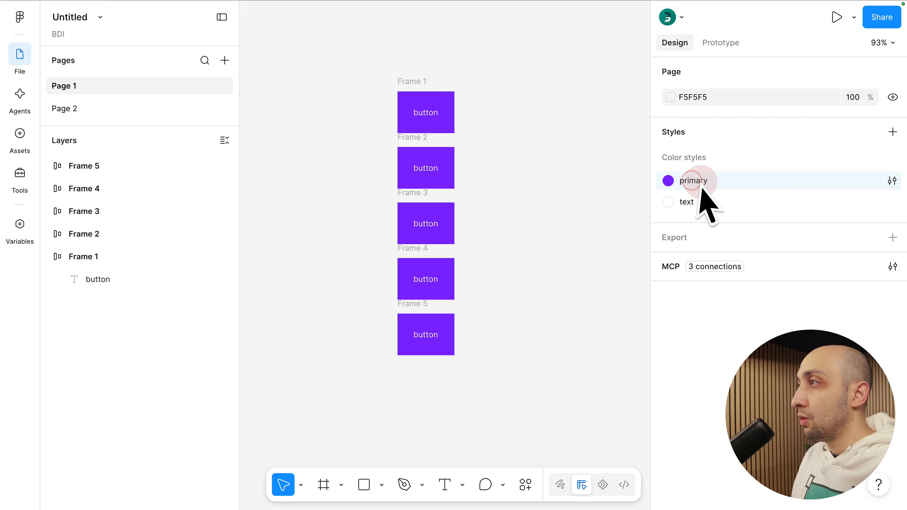
# Detach the primary fill style and the text color style from Frame 2 and Frame 3
pyautogui.click(425, 202)
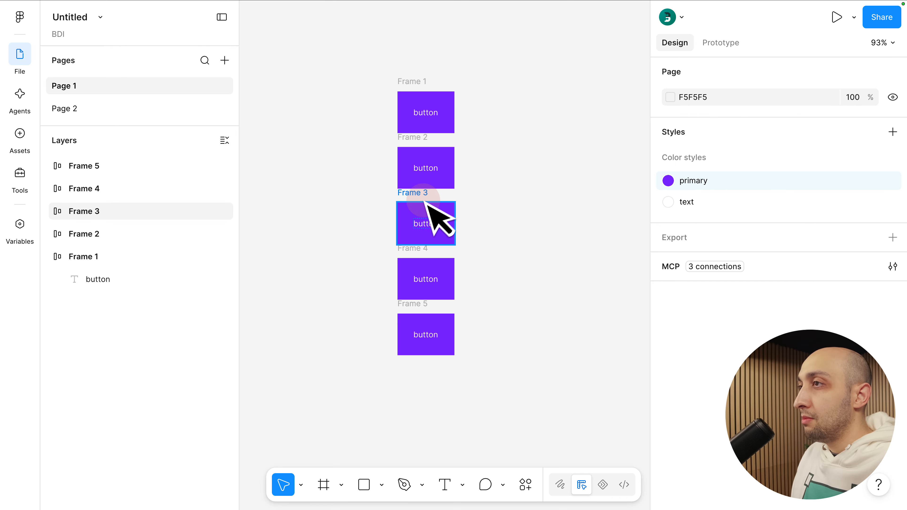
pyautogui.keyDown('shift'); pyautogui.click(419, 146); pyautogui.keyUp('shift')
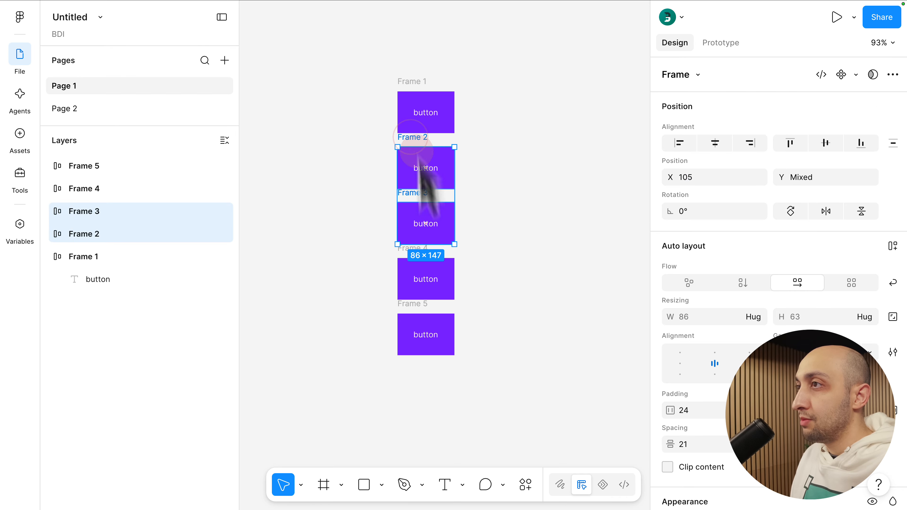
pyautogui.scroll(-5, 713, 320)
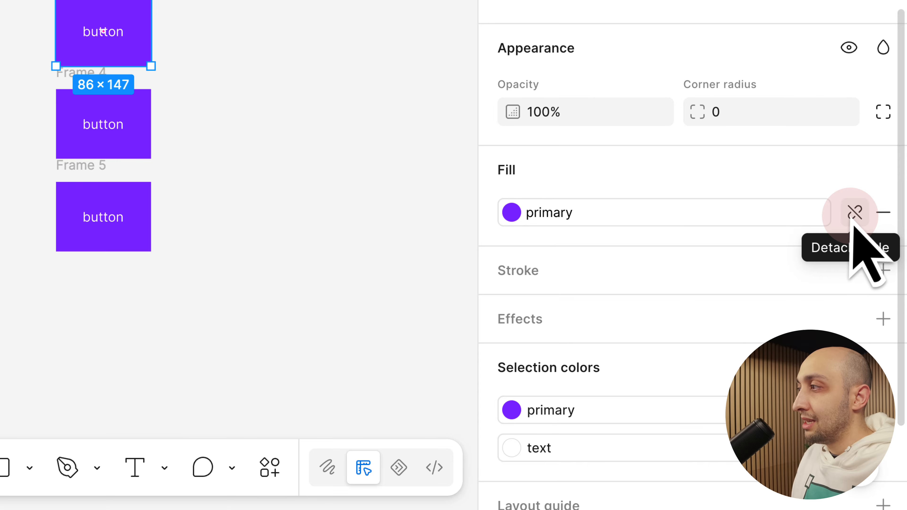
pyautogui.click(854, 215)
pyautogui.scroll(-3, 797, 243)
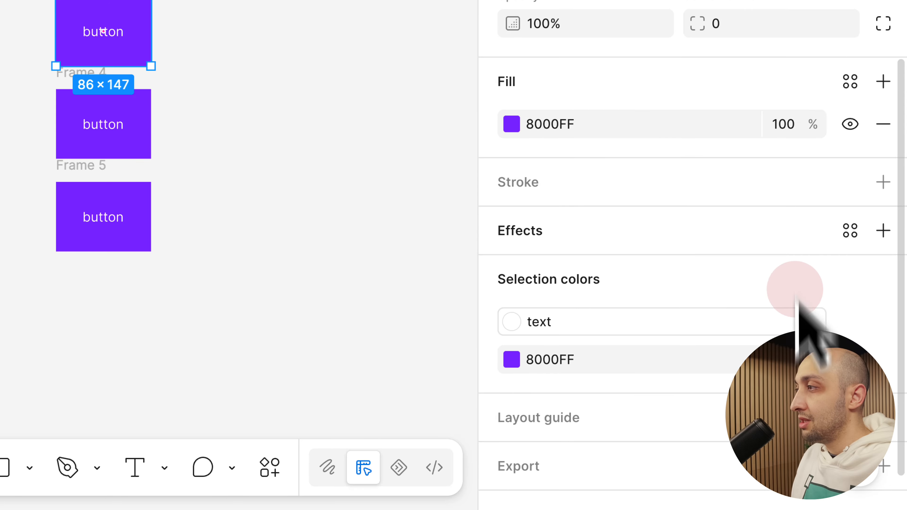
pyautogui.click(850, 321)
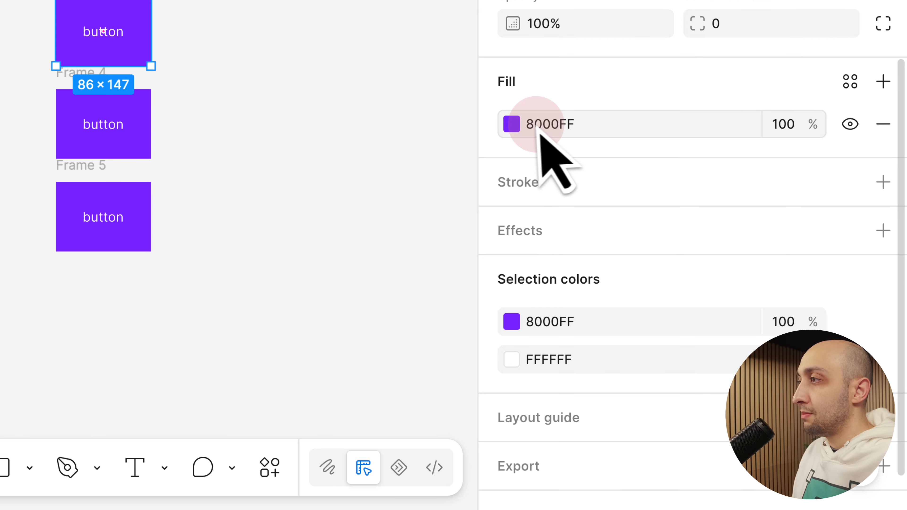
pyautogui.click(407, 58)
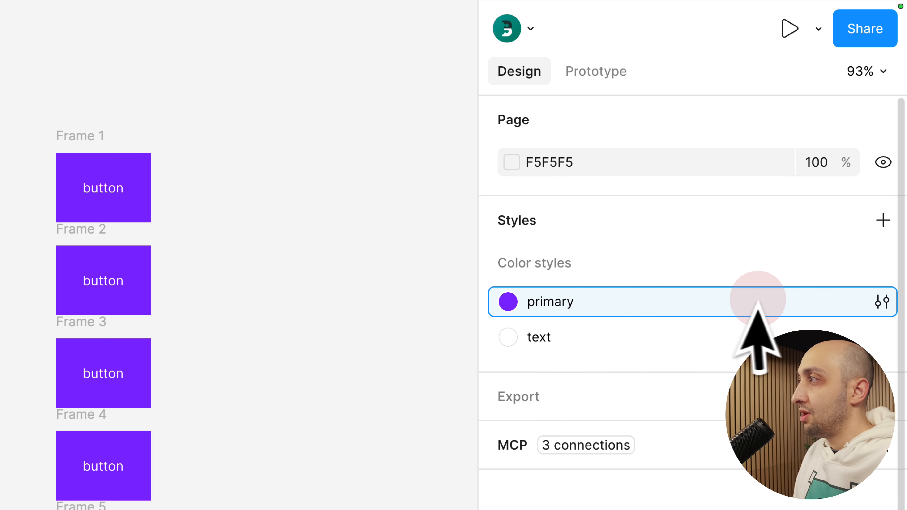
# Change the primary color style to blue by setting its HSL hue to 210
pyautogui.click(882, 173)
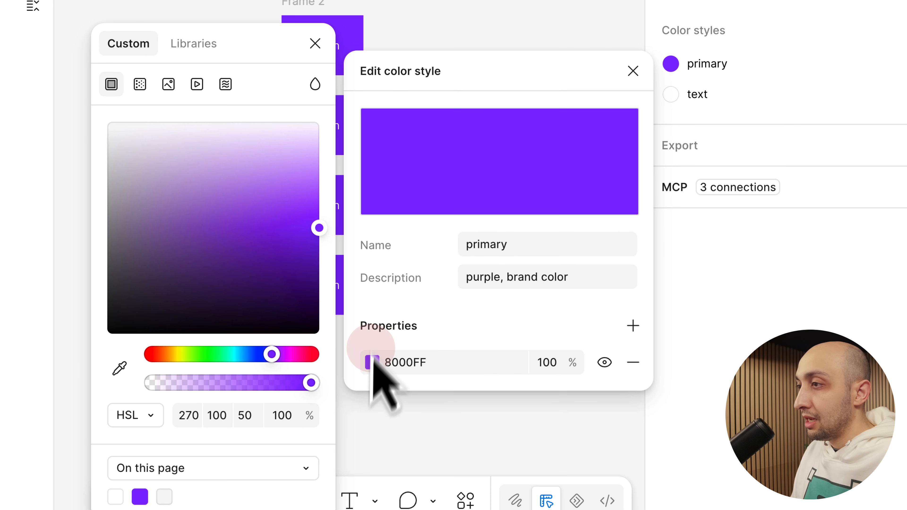
pyautogui.click(372, 363)
pyautogui.click(373, 364)
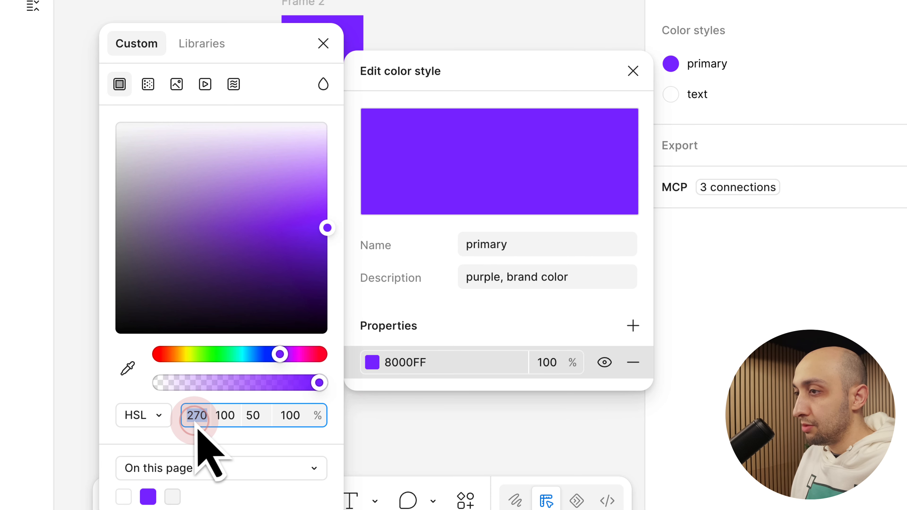
pyautogui.press('Return')
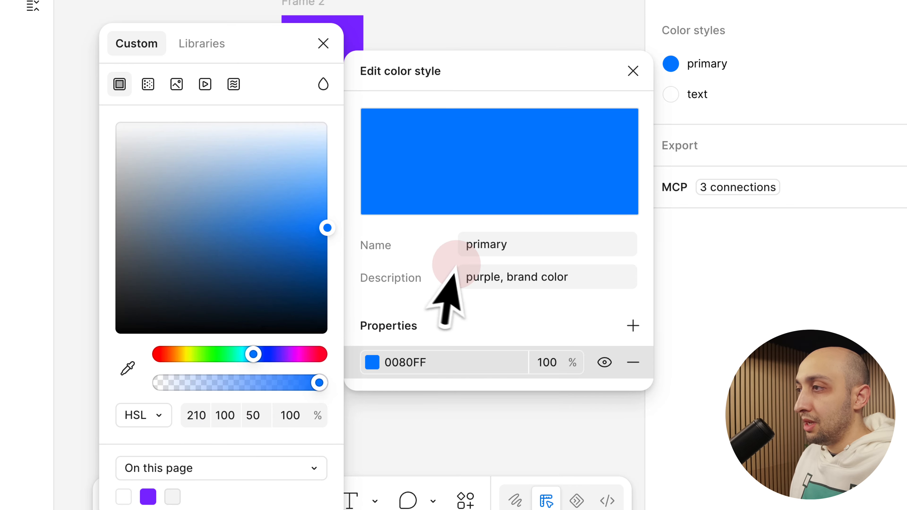
pyautogui.click(323, 43)
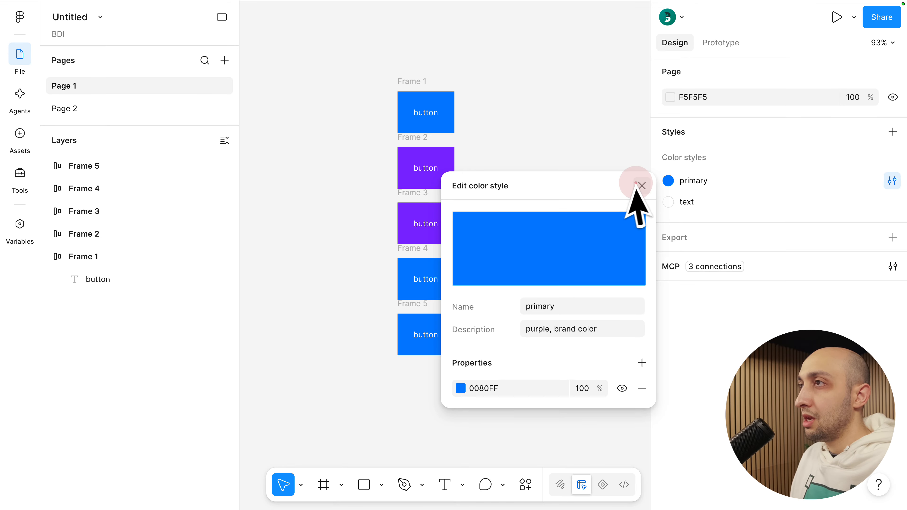
pyautogui.click(632, 70)
# Compare the button colors on Page 1 and Page 2 after the style change
pyautogui.moveTo(363, 62); pyautogui.dragTo(425, 114)
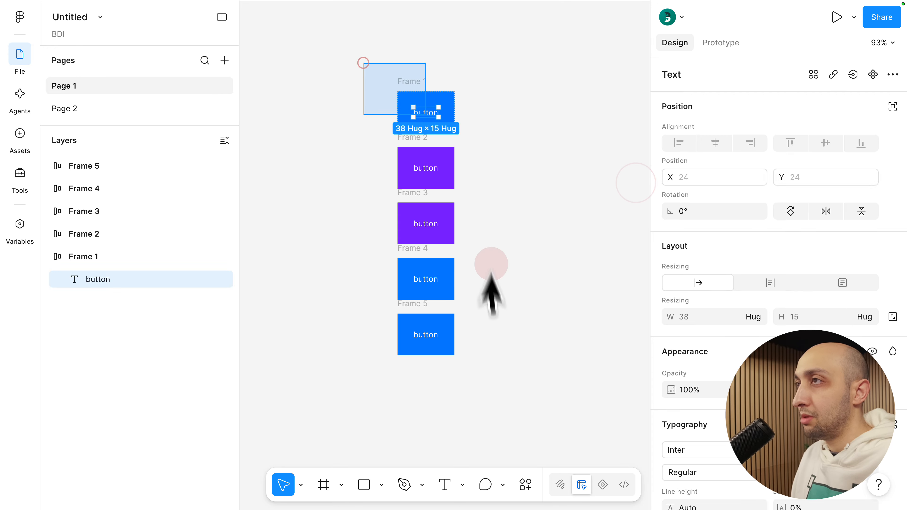
pyautogui.hotkey('ctrl', 'a')
pyautogui.click(534, 285)
pyautogui.click(128, 110)
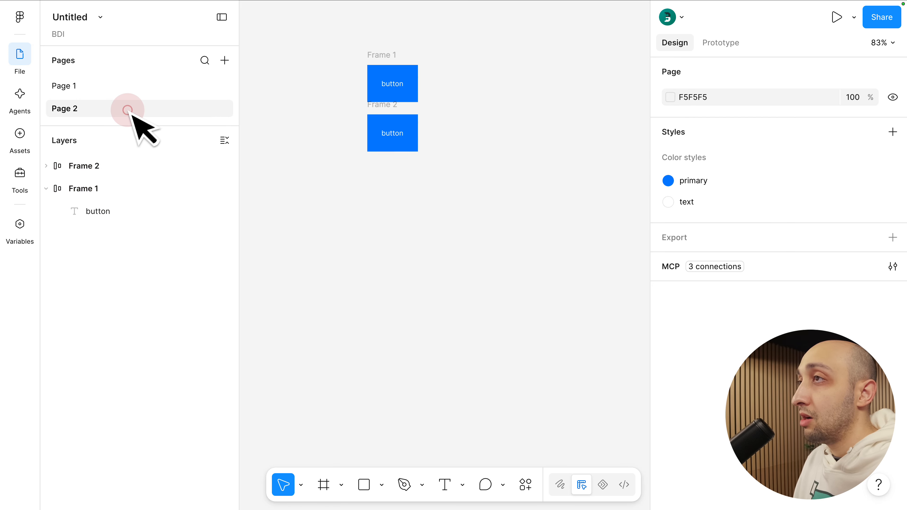
pyautogui.click(369, 52)
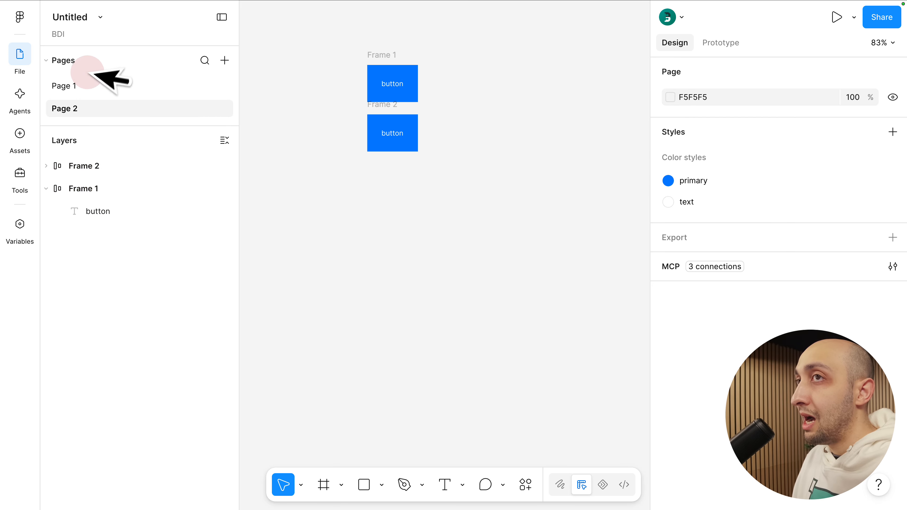
pyautogui.click(70, 88)
# Inspect the detached Frame 2 and Frame 3 buttons, including the fill settings of Frame 3
pyautogui.click(407, 139)
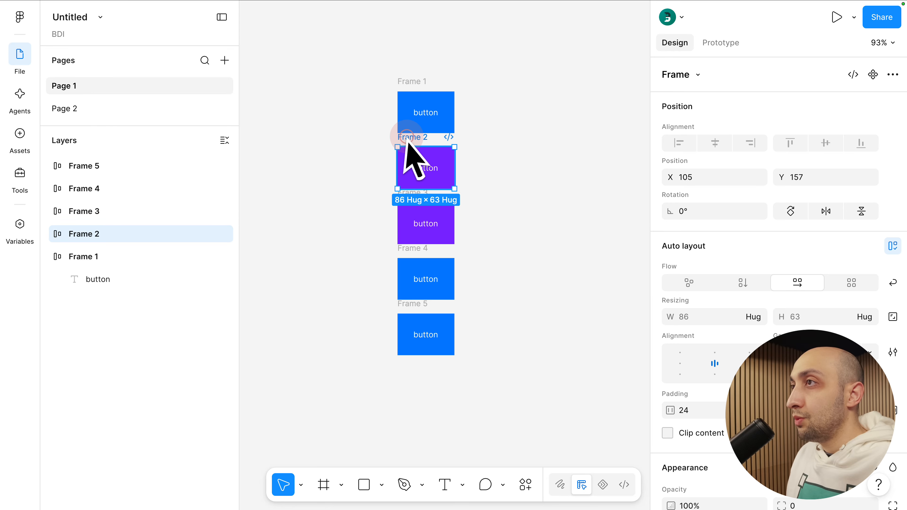
pyautogui.click(521, 206)
pyautogui.click(402, 140)
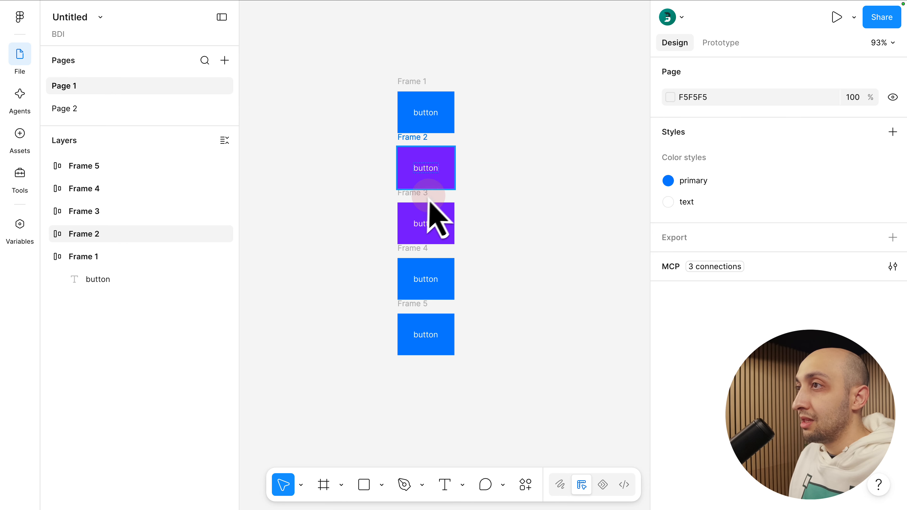
pyautogui.click(420, 195)
pyautogui.scroll(-5, 749, 329)
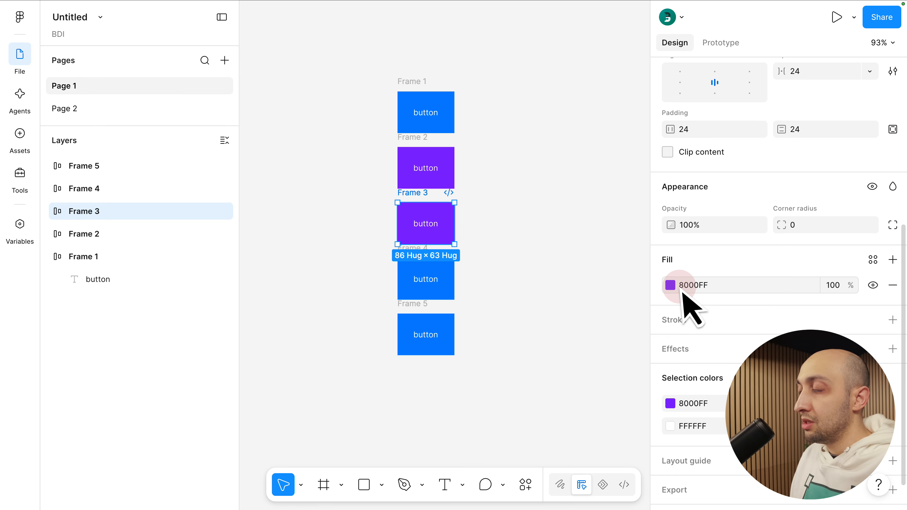
# Set the description of the primary color style to "blue, brand color"
pyautogui.click(523, 200)
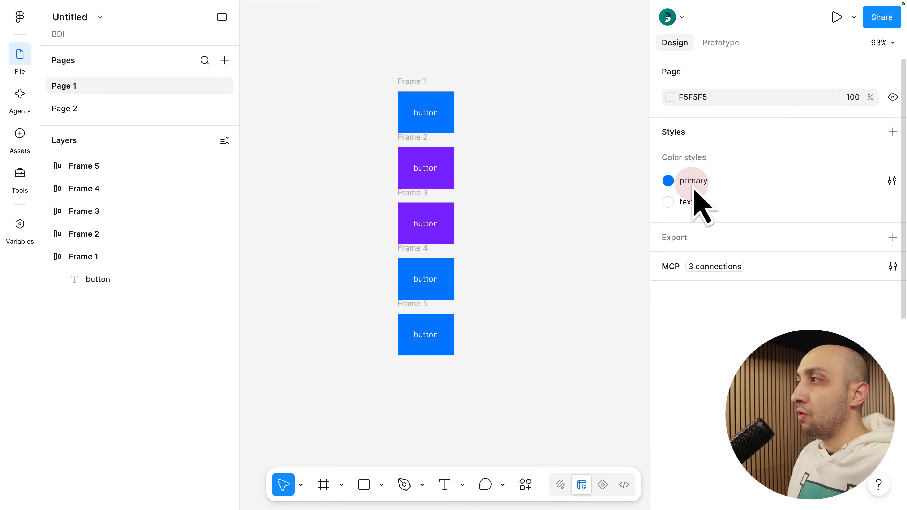
pyautogui.moveTo(694, 189); pyautogui.dragTo(411, 94)
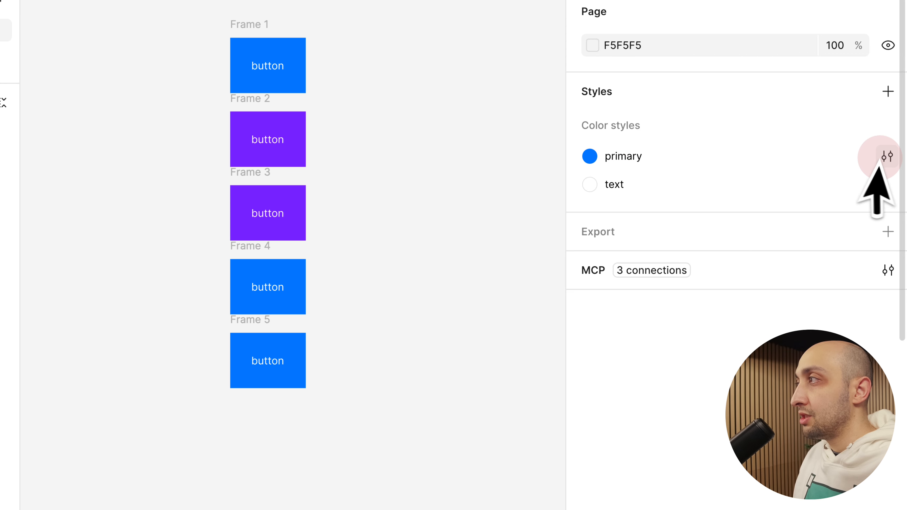
pyautogui.click(891, 180)
pyautogui.click(425, 354)
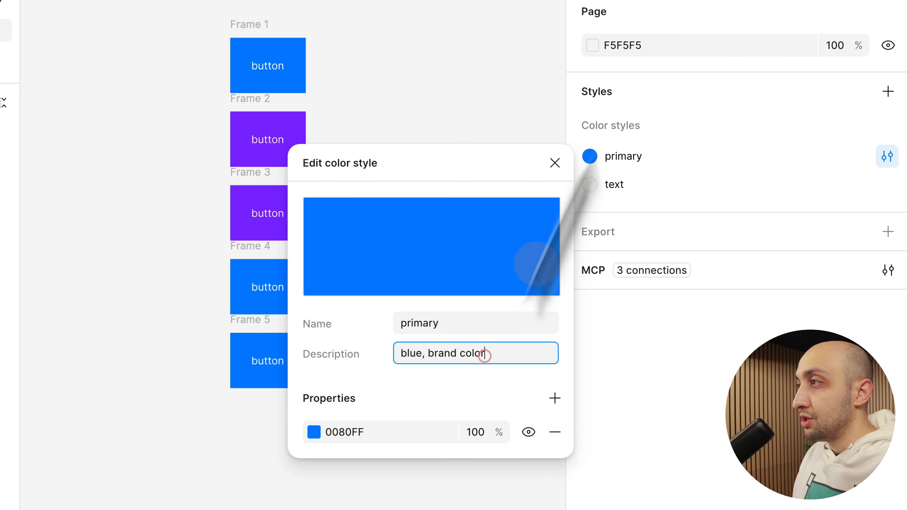
pyautogui.click(550, 162)
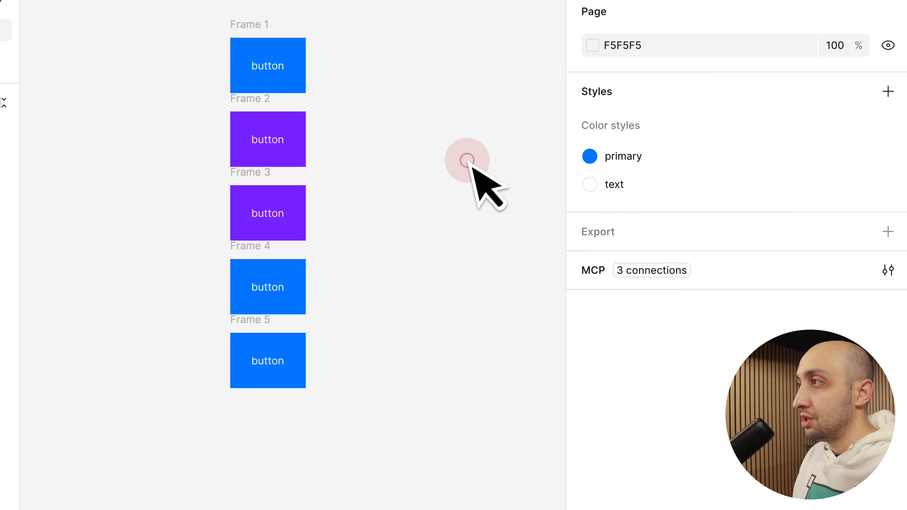
# Search the style libraries for "blue" and apply the primary color style to Frame 2's fill
pyautogui.click(246, 108)
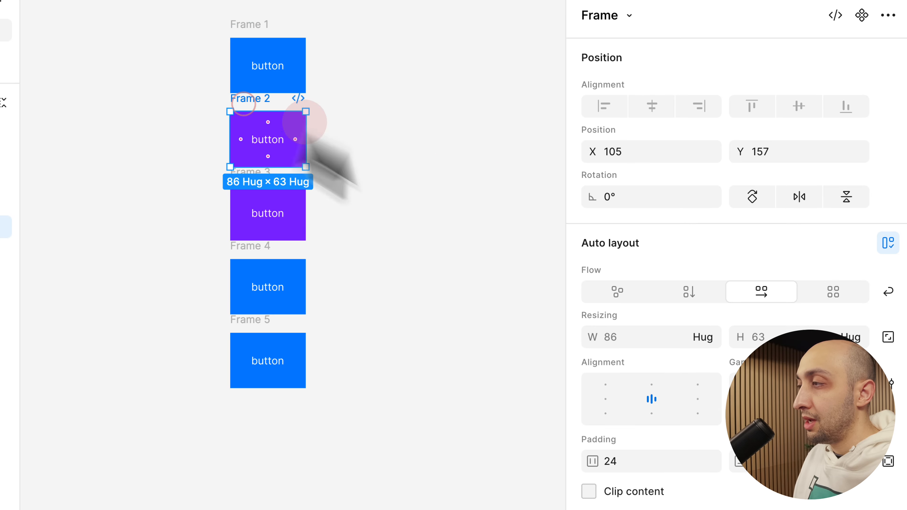
pyautogui.scroll(-10, 668, 334)
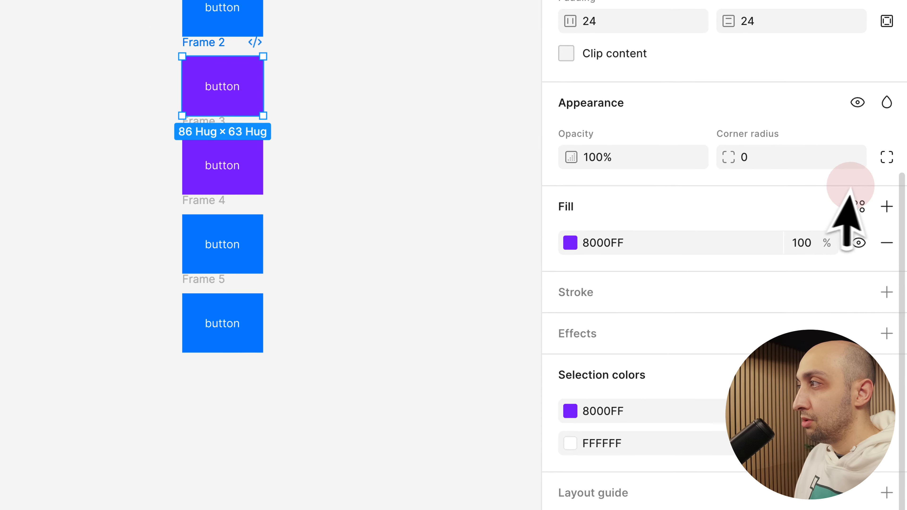
pyautogui.click(852, 196)
pyautogui.click(342, 246)
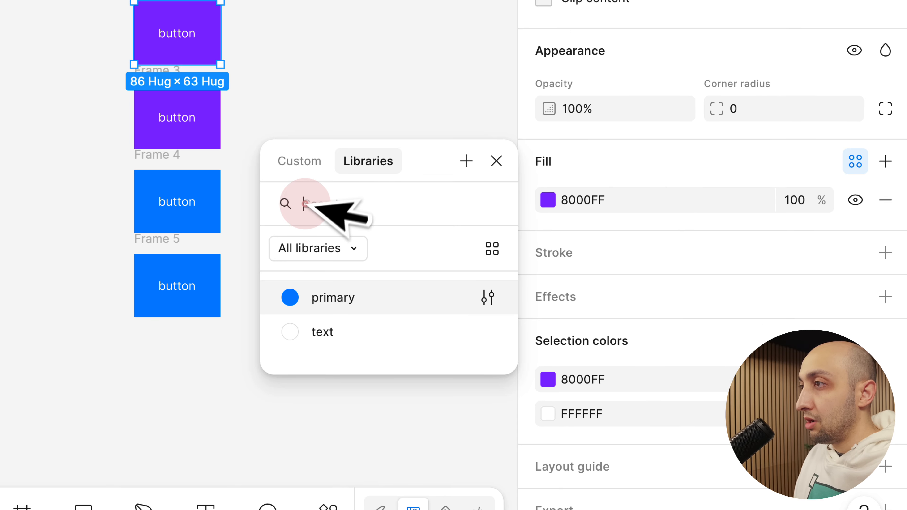
pyautogui.click(329, 291)
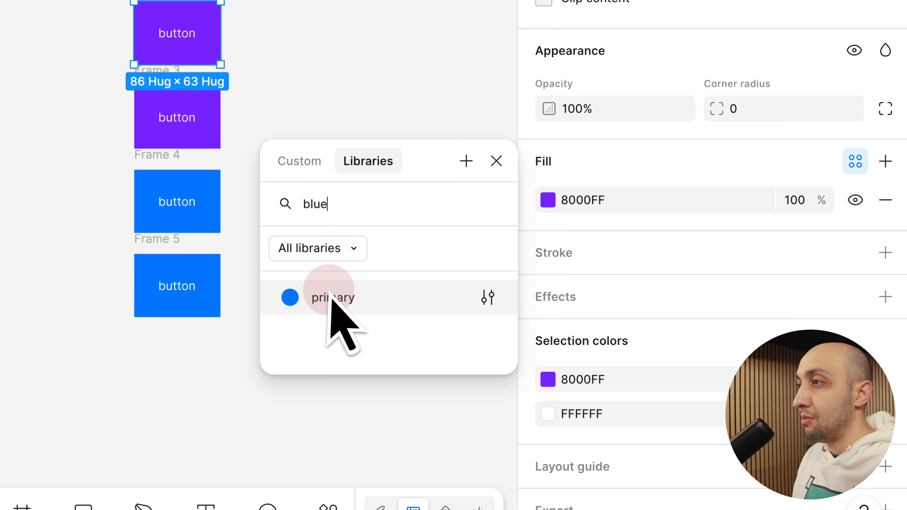
pyautogui.click(330, 296)
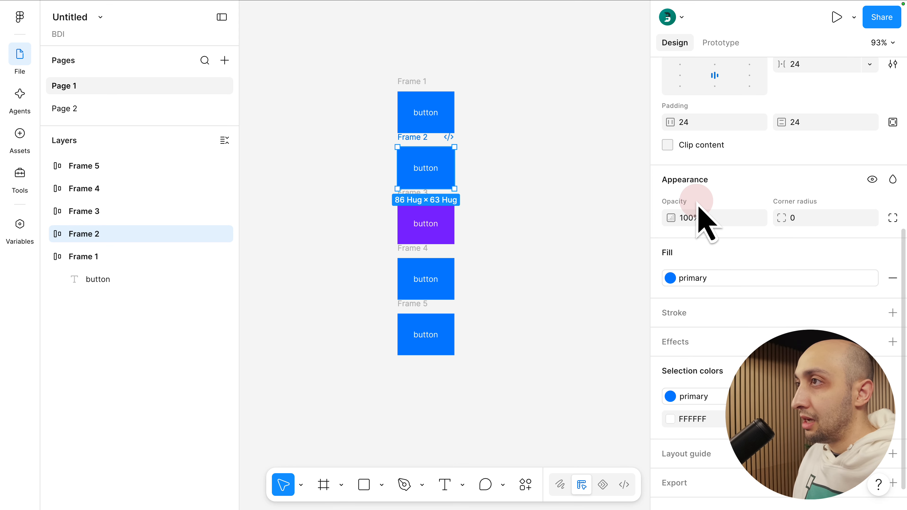
pyautogui.press('Escape')
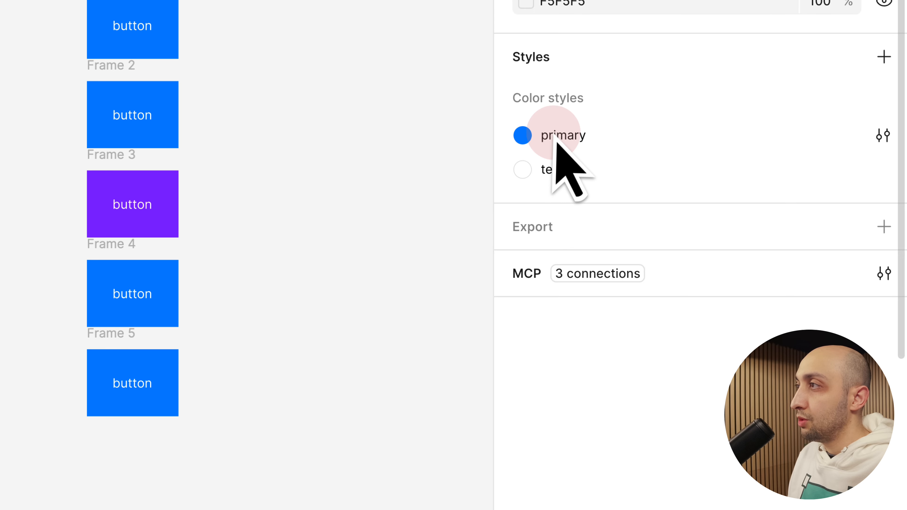
# Duplicate the primary color style and darken the copy by setting its HSL lightness to 40
pyautogui.rightClick(557, 140)
pyautogui.click(588, 228)
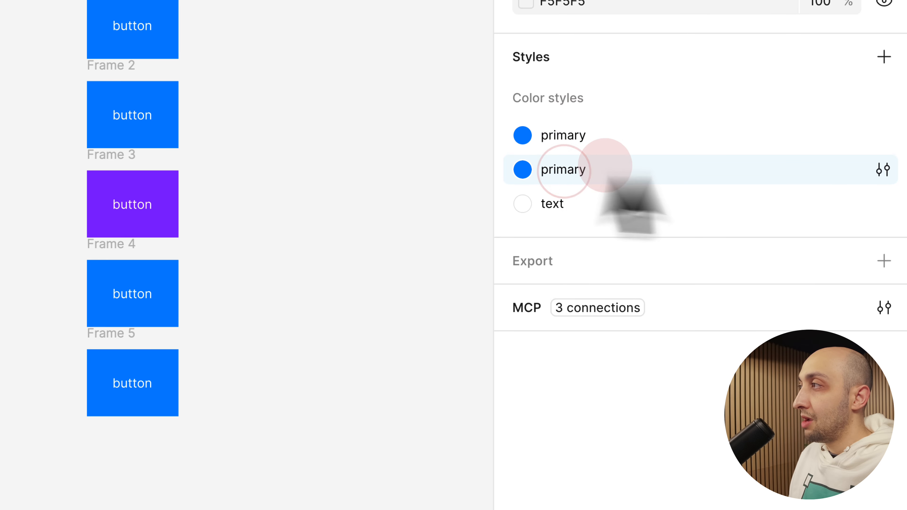
pyautogui.click(883, 171)
pyautogui.click(188, 503)
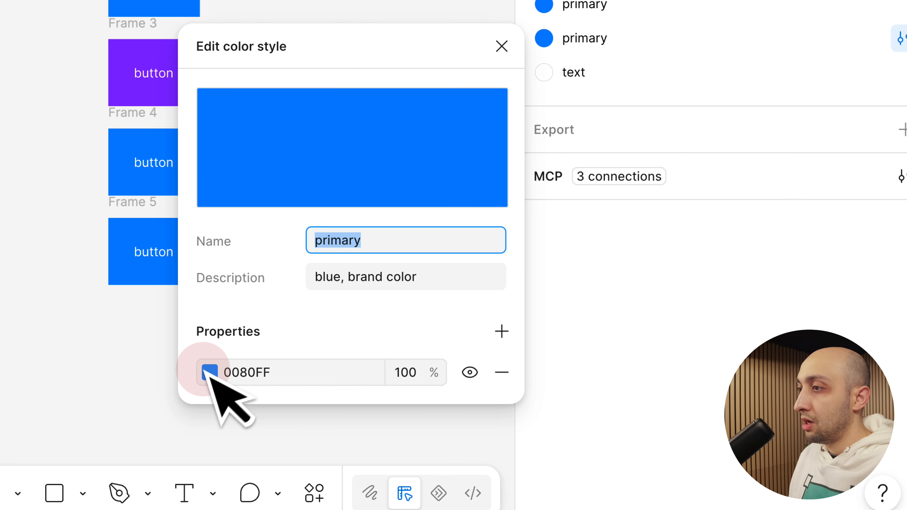
pyautogui.click(75, 397)
pyautogui.press('Return')
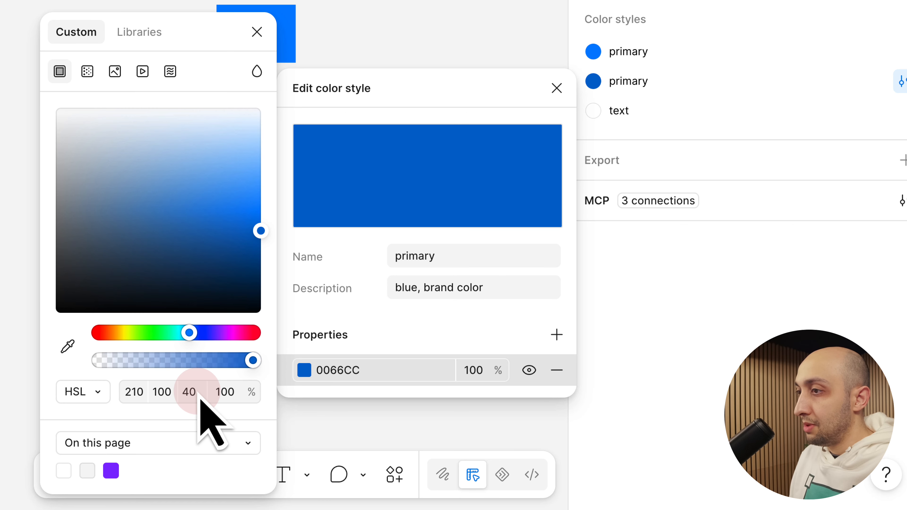
pyautogui.click(257, 32)
pyautogui.click(552, 92)
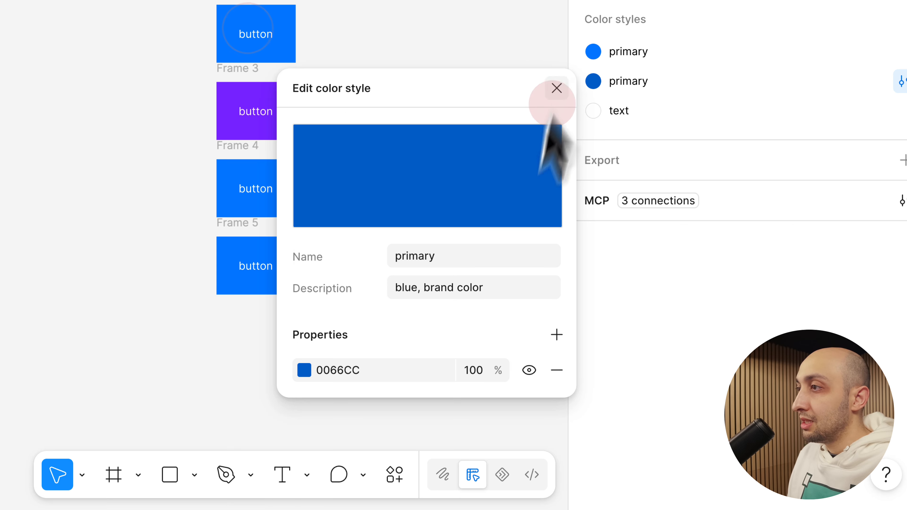
pyautogui.click(448, 285)
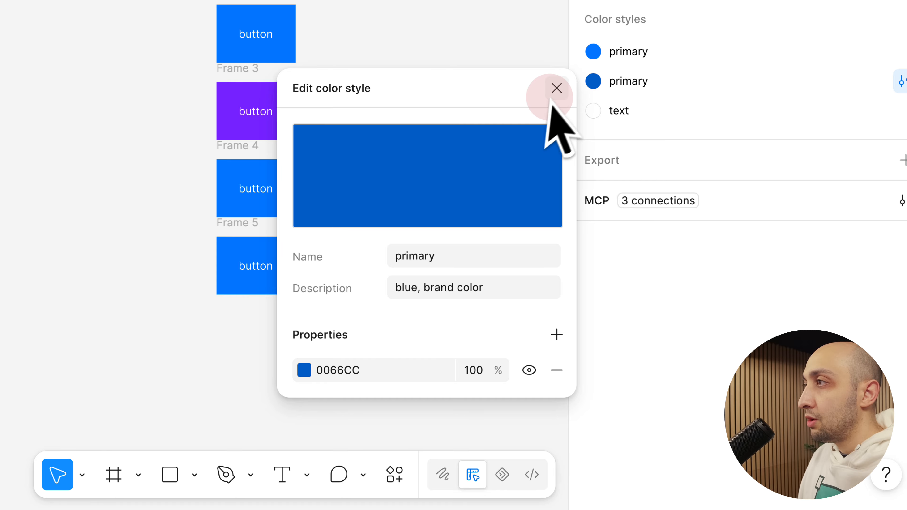
pyautogui.click(555, 89)
# Compare the two identically named primary styles in the page's style list and in Frame 2's fill style picker
pyautogui.click(613, 55)
pyautogui.click(612, 86)
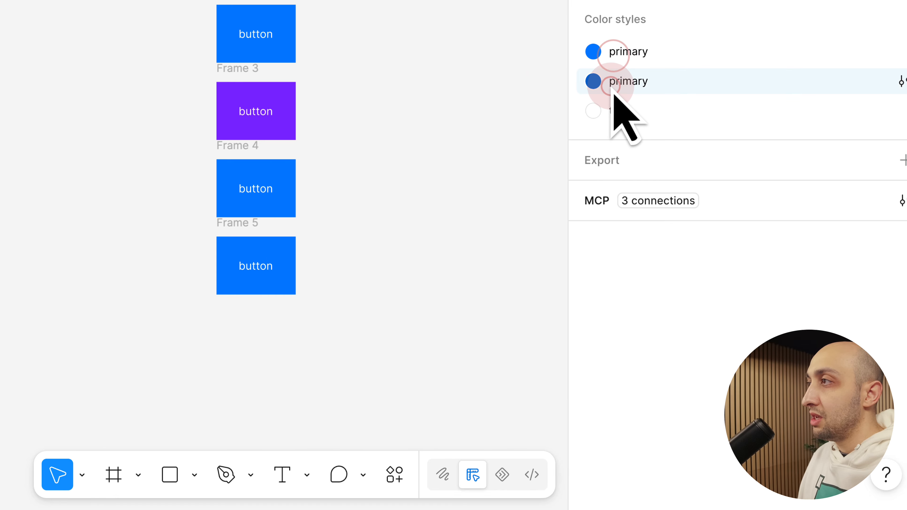
pyautogui.click(241, 3)
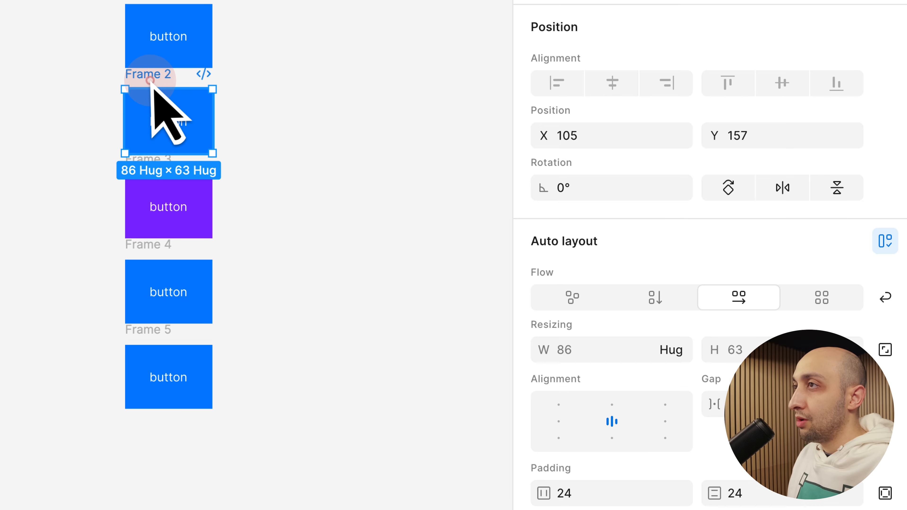
pyautogui.scroll(-10, 710, 332)
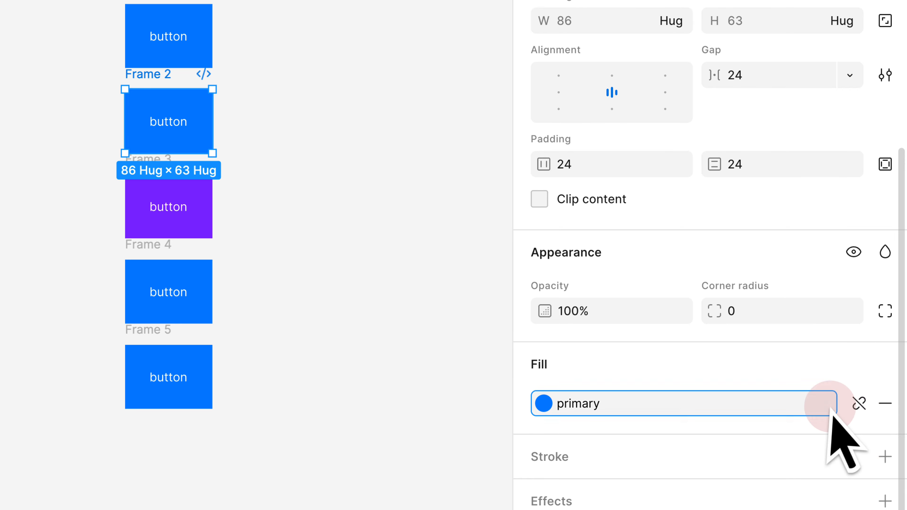
pyautogui.click(825, 400)
pyautogui.moveTo(395, 382); pyautogui.dragTo(411, 84)
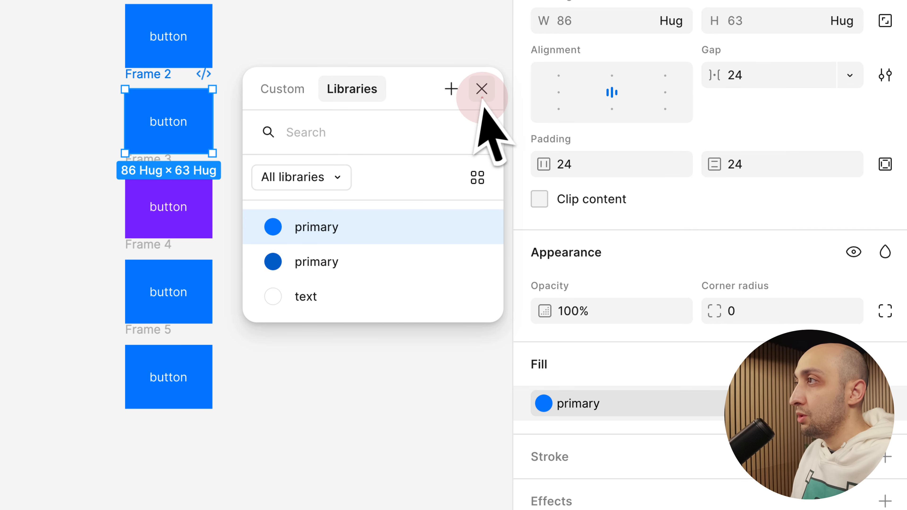
pyautogui.click(481, 88)
pyautogui.scroll(5, 657, 175)
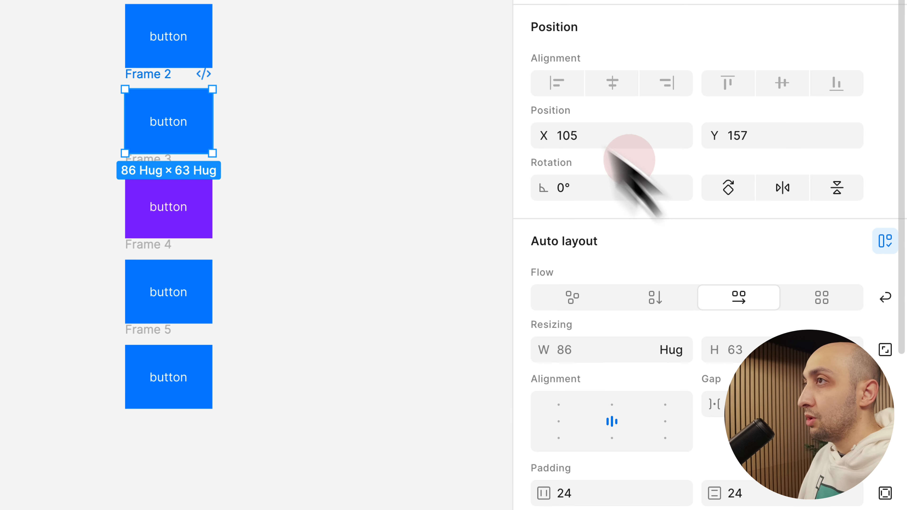
pyautogui.click(449, 101)
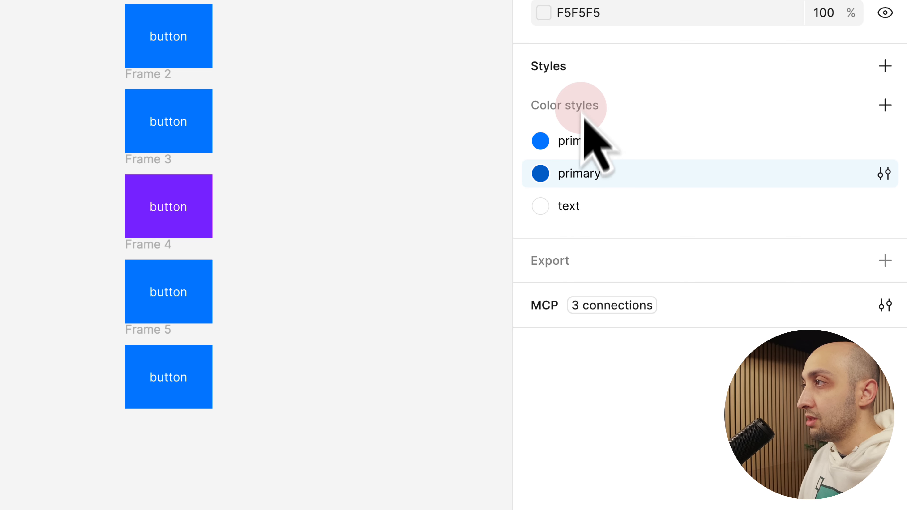
# Group the two primary color styles into a folder named "primary"
pyautogui.keyDown('shift'); pyautogui.click(586, 143); pyautogui.keyUp('shift')
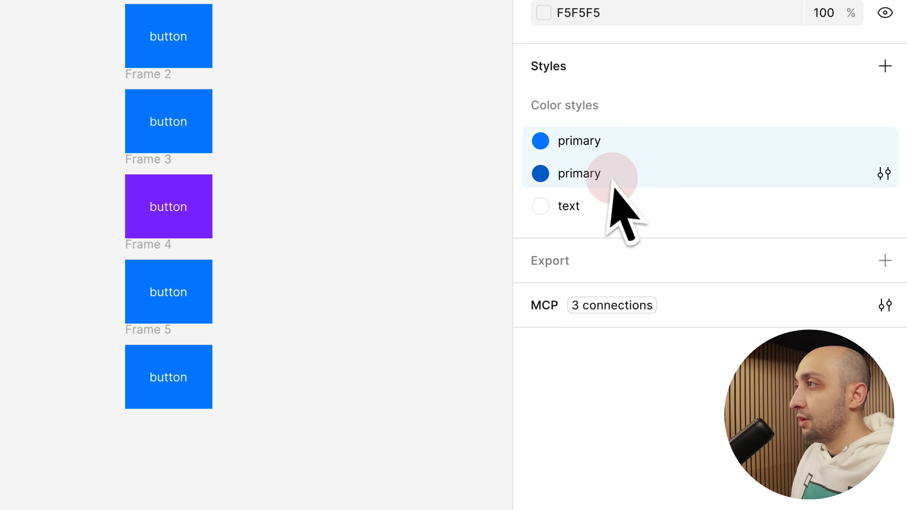
pyautogui.rightClick(592, 172)
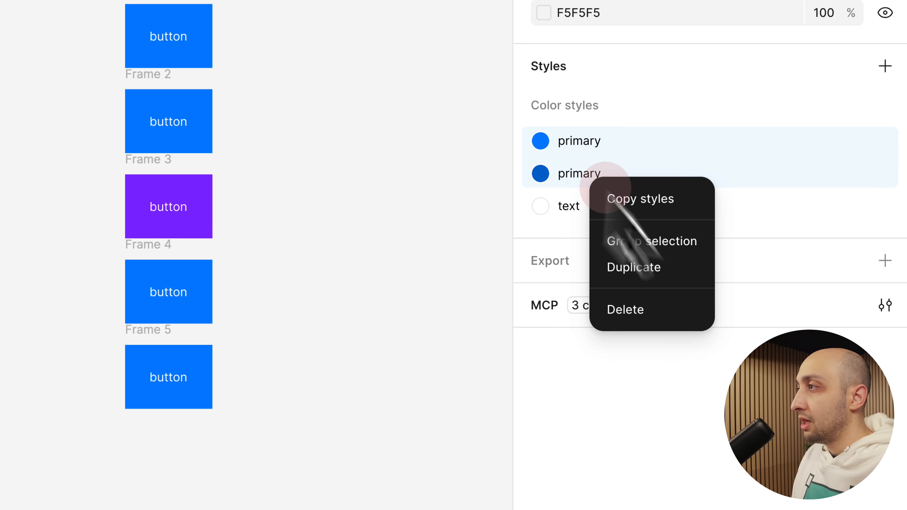
pyautogui.click(659, 241)
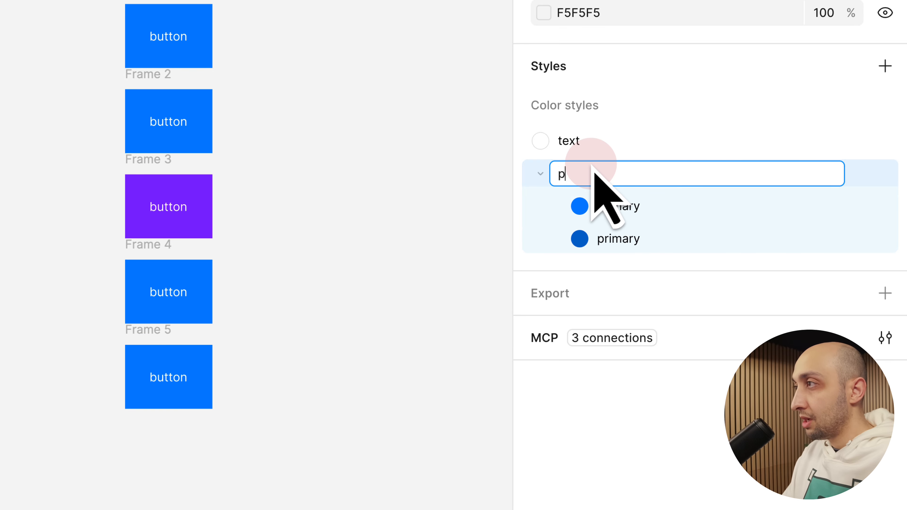
pyautogui.write('primary')
pyautogui.press('Return')
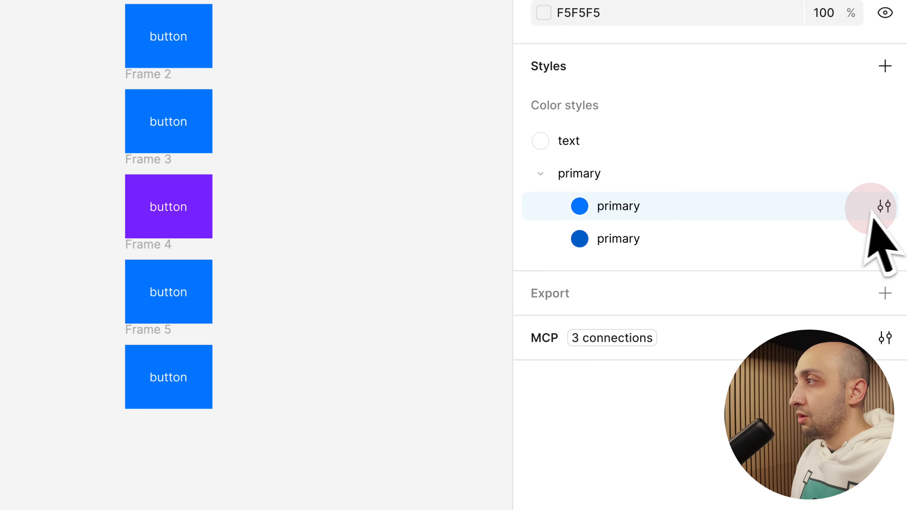
# Rename the lighter blue style in the primary folder as 50, checking its name against the HSL lightness
pyautogui.click(883, 206)
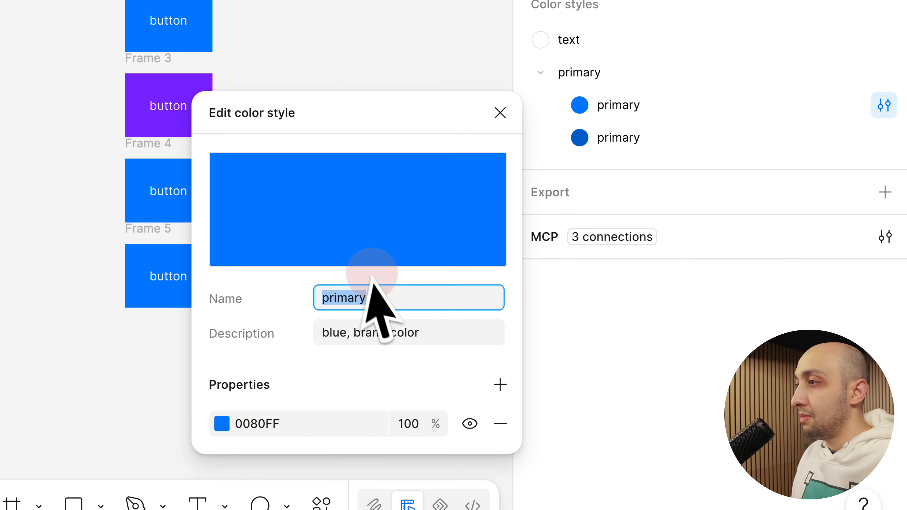
pyautogui.moveTo(377, 122); pyautogui.dragTo(358, 0)
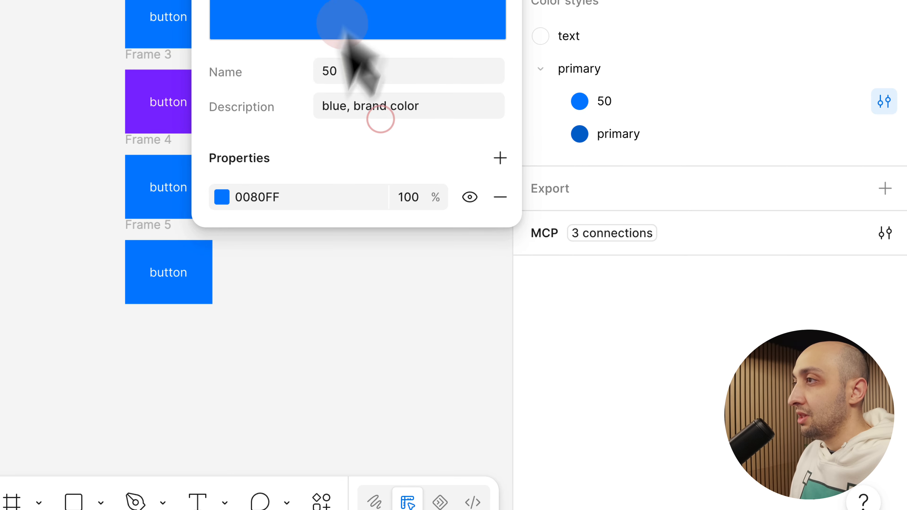
pyautogui.click(229, 198)
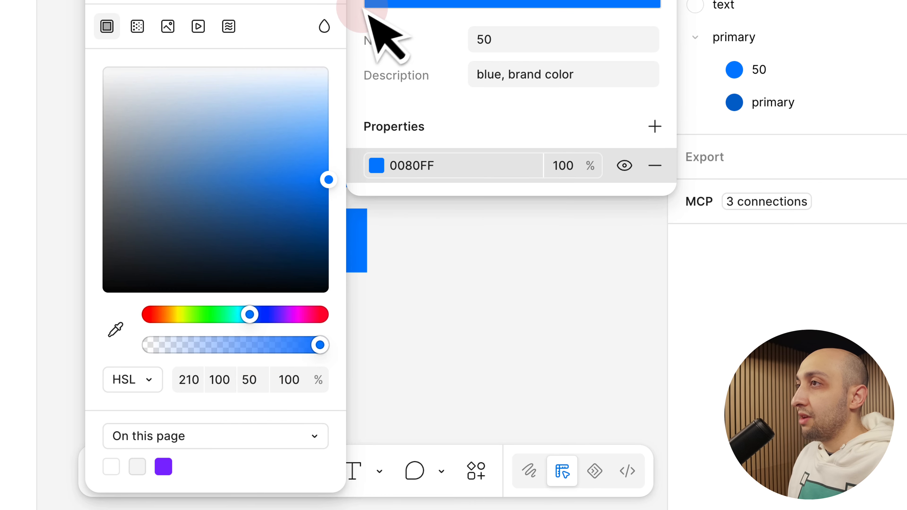
pyautogui.click(326, 0)
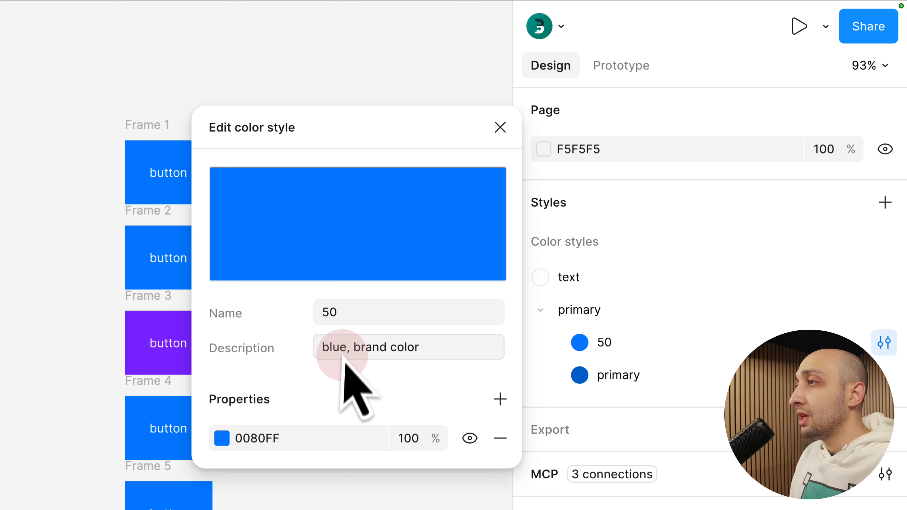
pyautogui.doubleClick(344, 349)
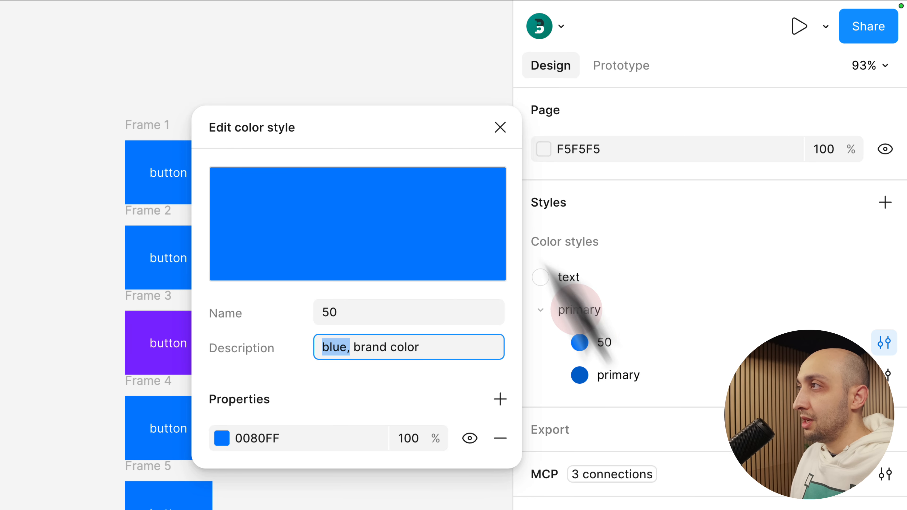
pyautogui.click(500, 127)
# Rename the darker blue style in the primary folder as 40
pyautogui.click(644, 330)
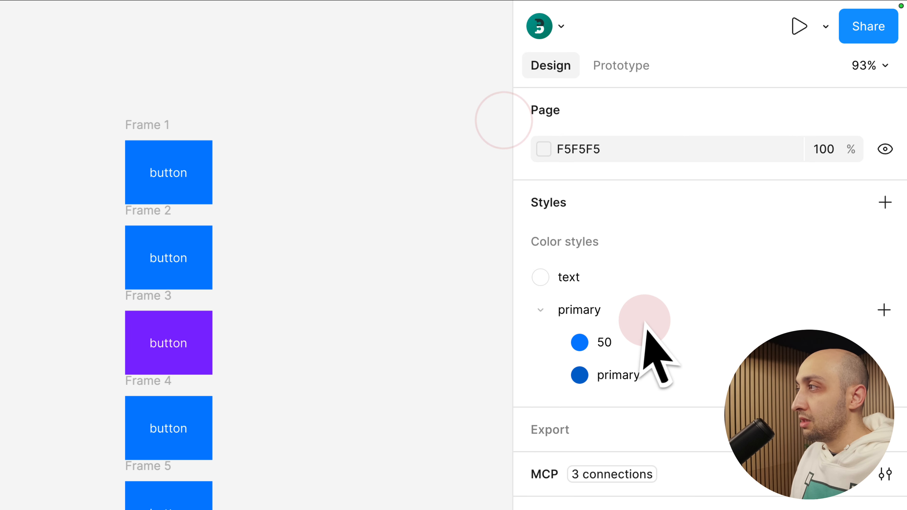
pyautogui.click(618, 340)
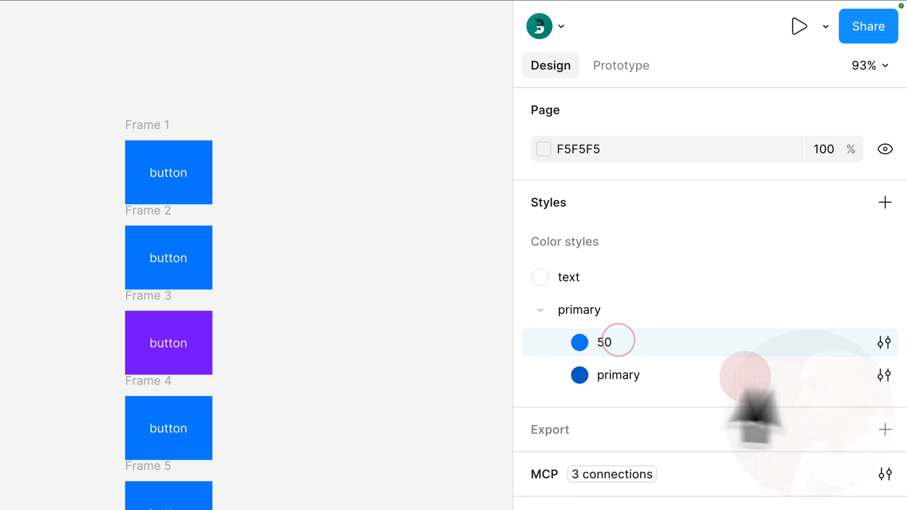
pyautogui.click(884, 374)
pyautogui.doubleClick(334, 366)
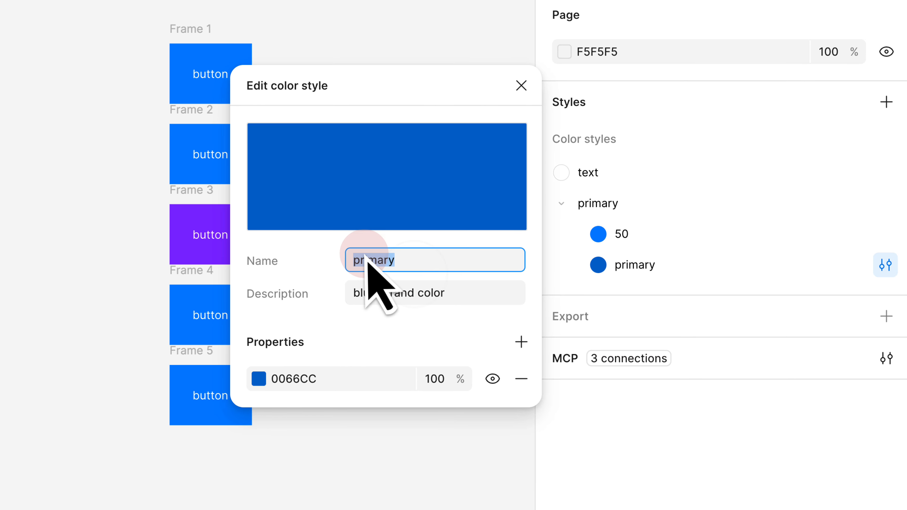
pyautogui.write('40')
pyautogui.press('Return')
pyautogui.click(617, 268)
pyautogui.click(634, 203)
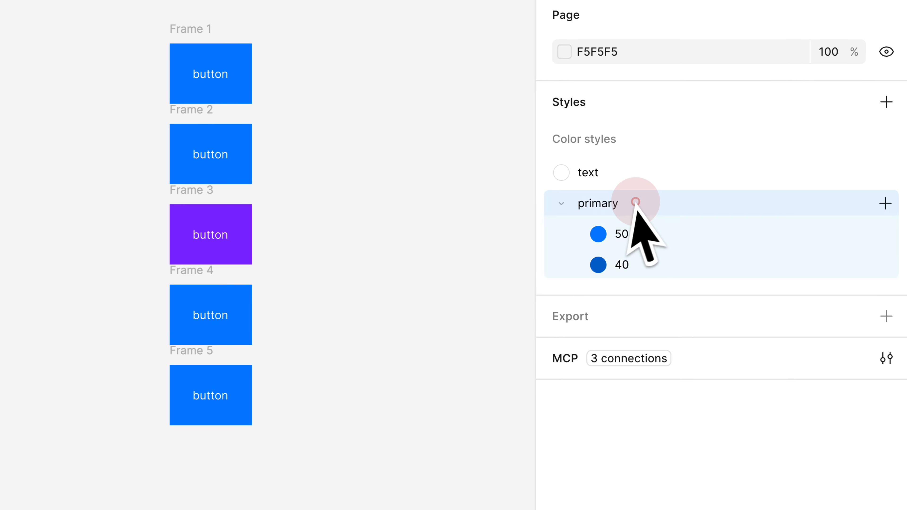
pyautogui.click(629, 234)
pyautogui.click(627, 266)
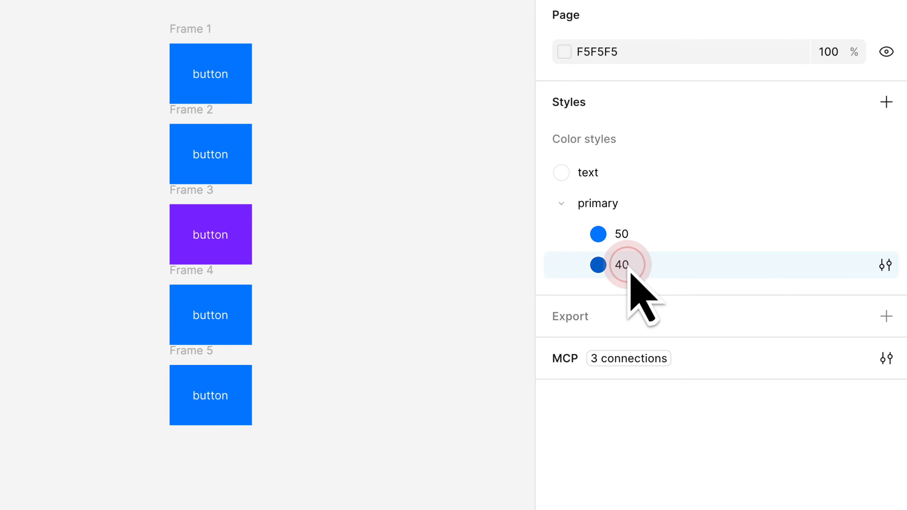
# View Frame 1's fill style name and description, and open its style picker beside the buttons
pyautogui.click(182, 30)
pyautogui.scroll(-10, 605, 308)
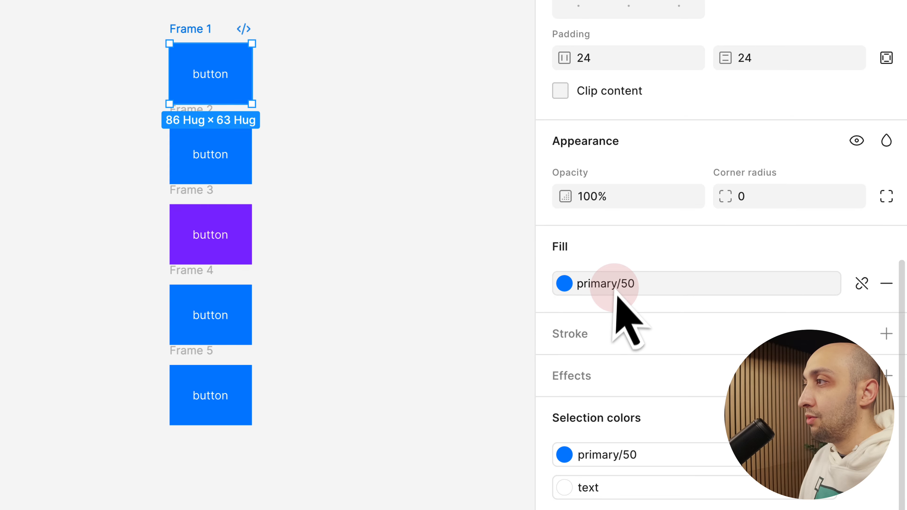
pyautogui.moveTo(613, 295)
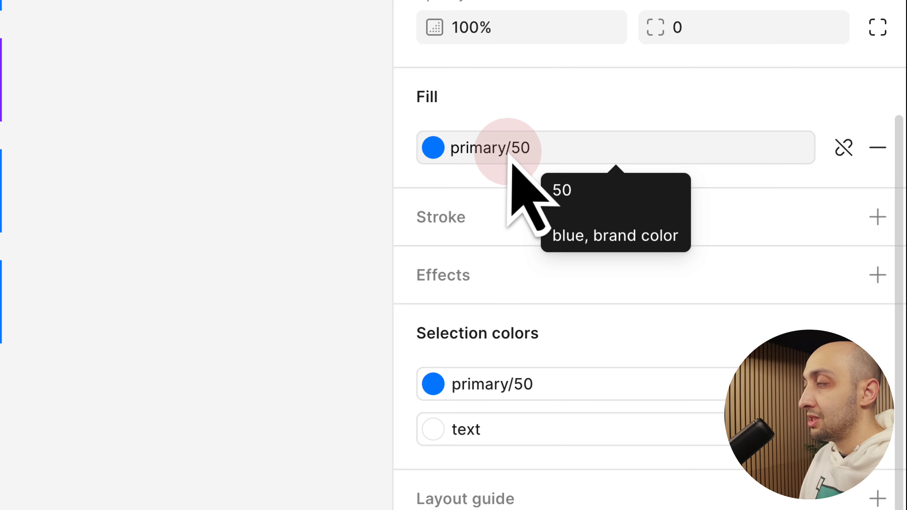
pyautogui.click(508, 151)
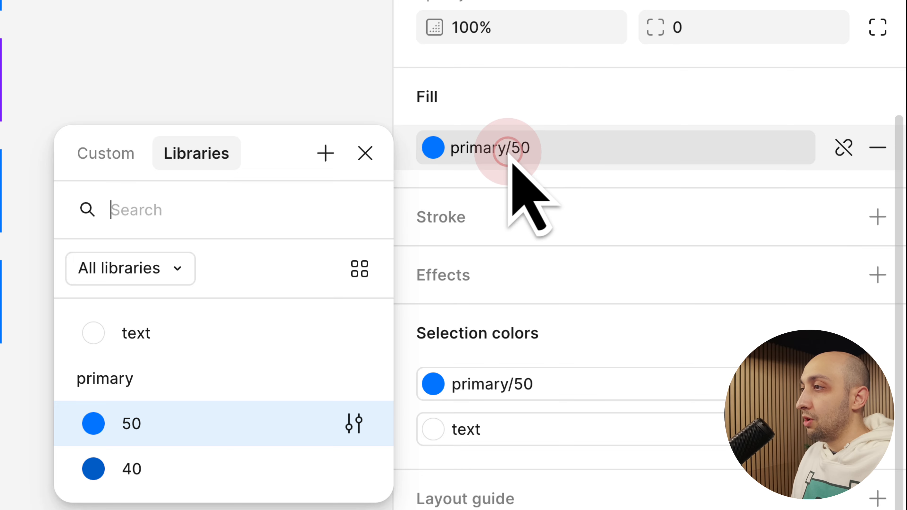
pyautogui.moveTo(257, 149); pyautogui.dragTo(322, 39)
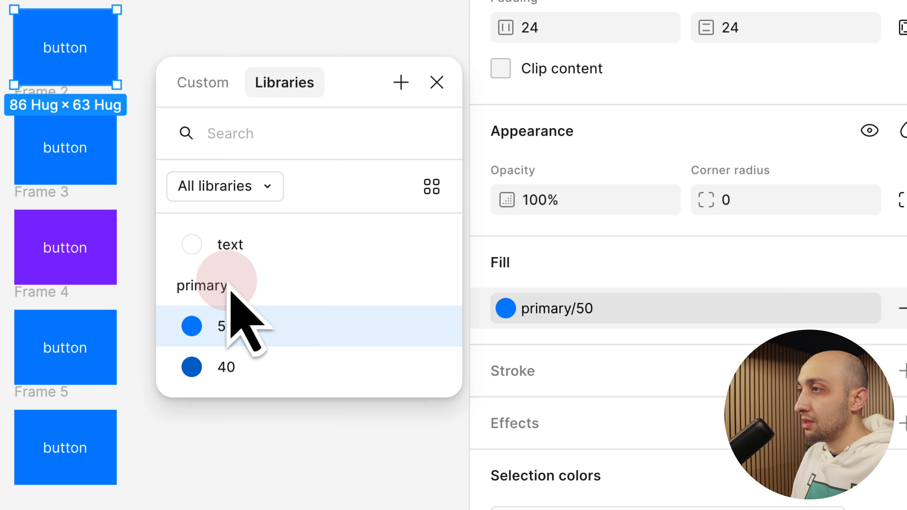
# Search the fill style picker for "primary", and replace that search with the description keyword "blue"
pyautogui.click(244, 118)
pyautogui.write('primary')
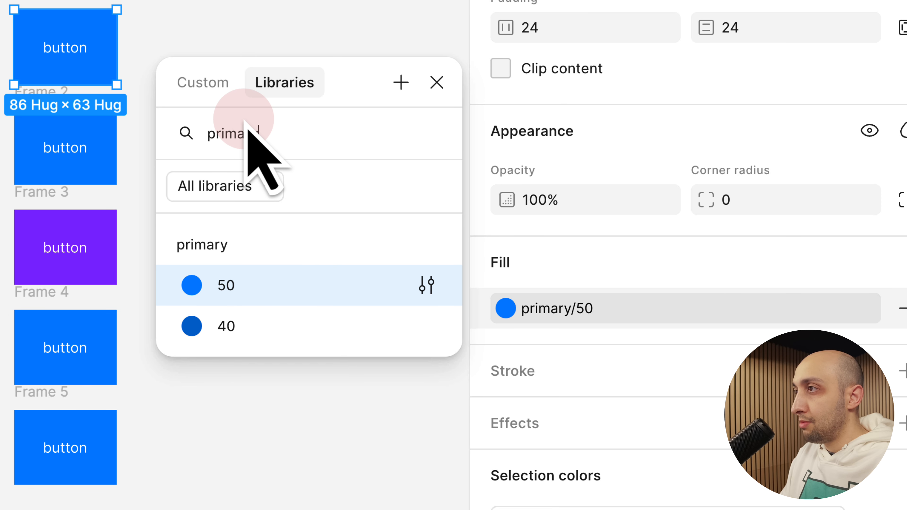
pyautogui.click(245, 136)
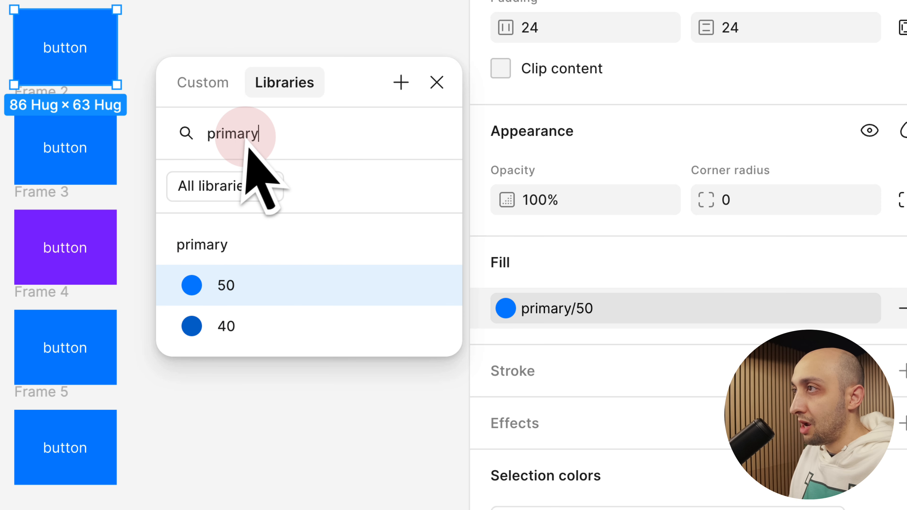
pyautogui.press('BackSpace')
pyautogui.write('blue')
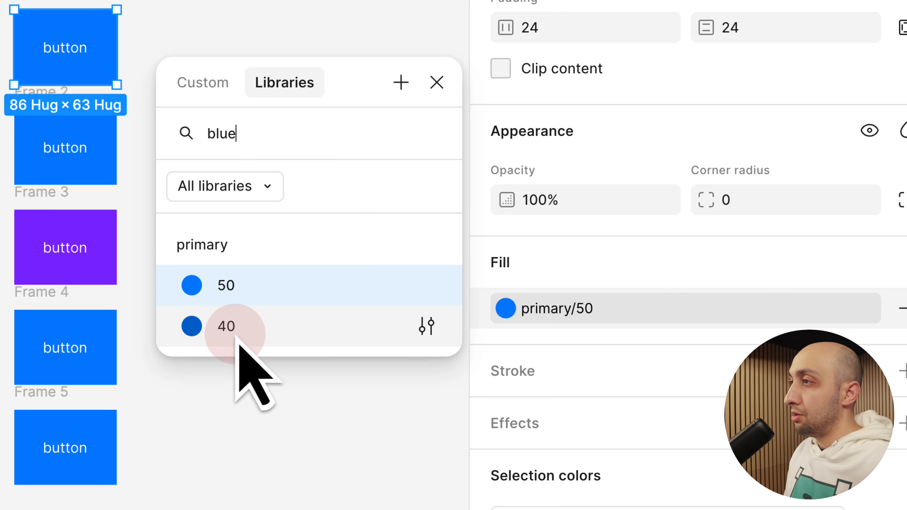
# Narrow the style search to "blue 40"
pyautogui.doubleClick(226, 136)
pyautogui.click(263, 141)
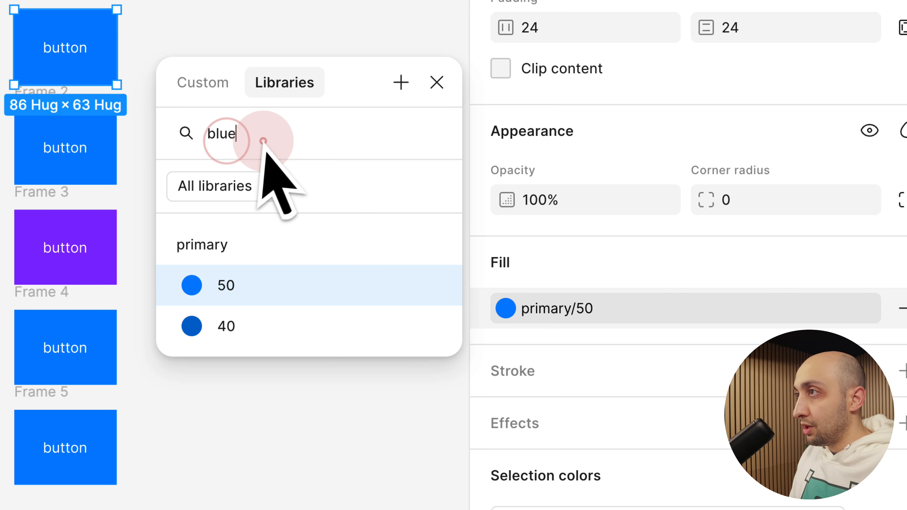
pyautogui.write('40')
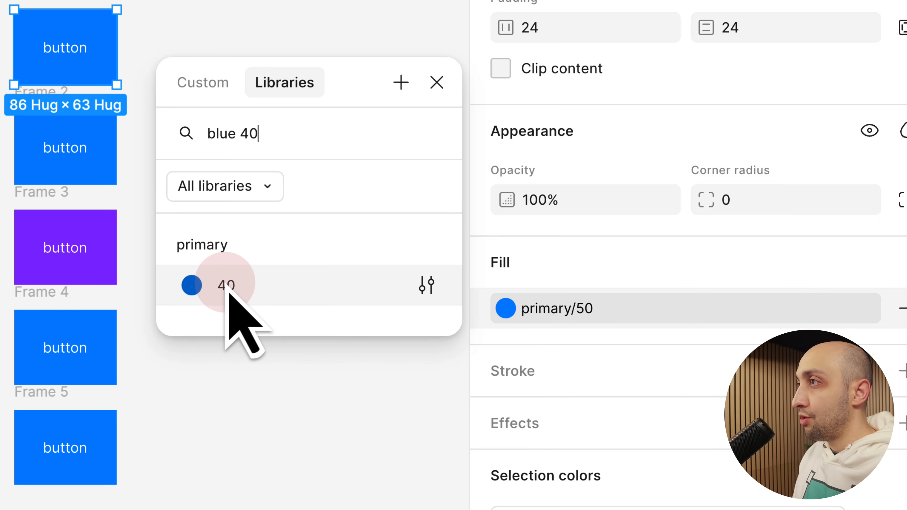
# Replace the style search with "primary 50", then close the style picker and deselect Frame 1
pyautogui.press('BackSpace')
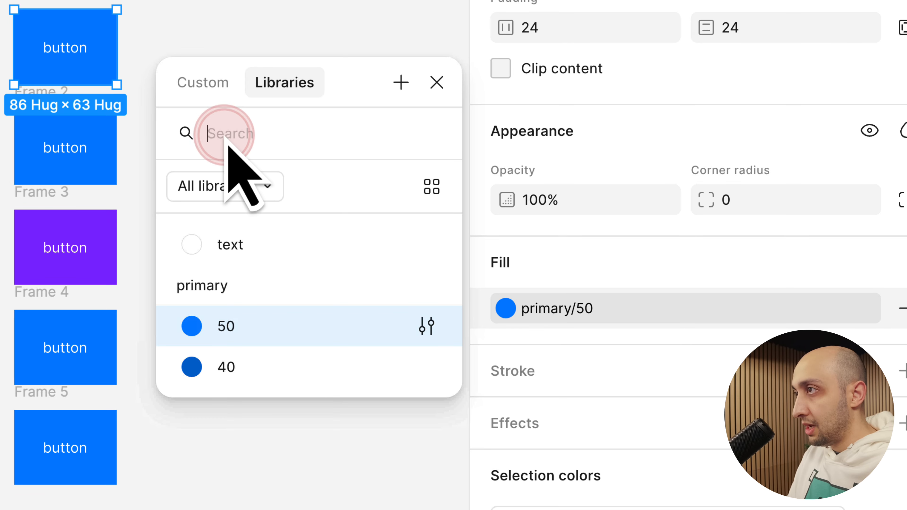
pyautogui.write('primary')
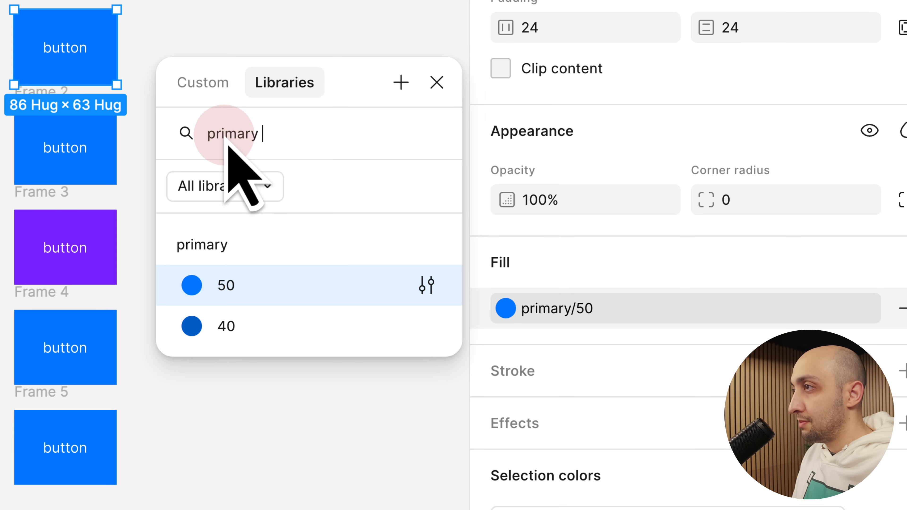
pyautogui.write('50')
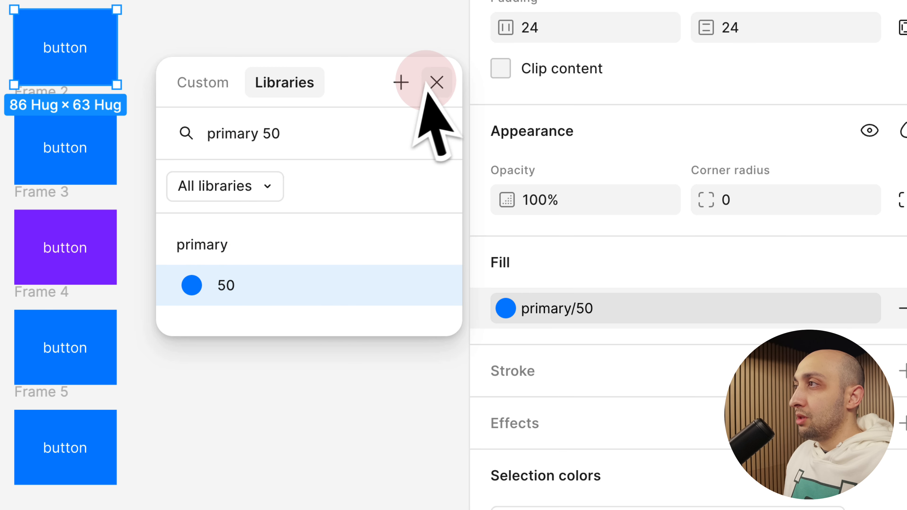
pyautogui.click(436, 82)
pyautogui.click(428, 82)
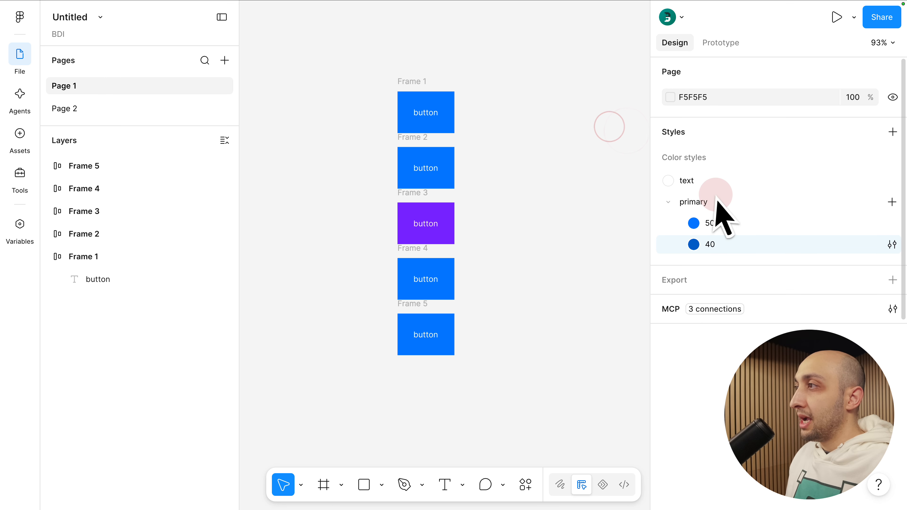